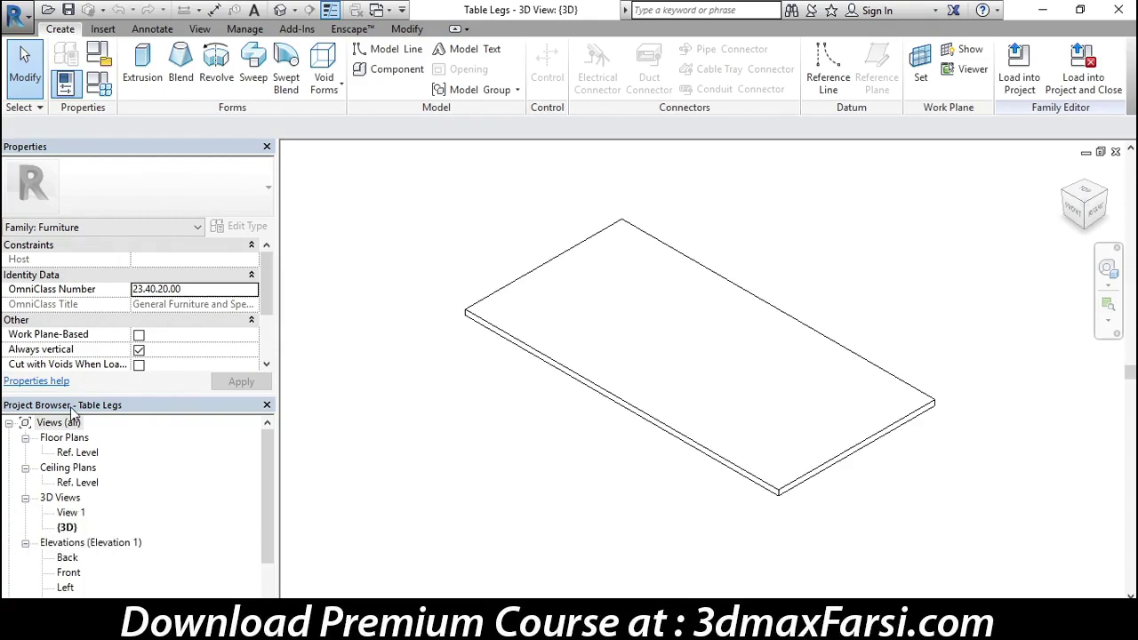
# Switch from the 3D view to the Ref. Level floor plan from the Project Browser
pyautogui.doubleClick(78, 454)
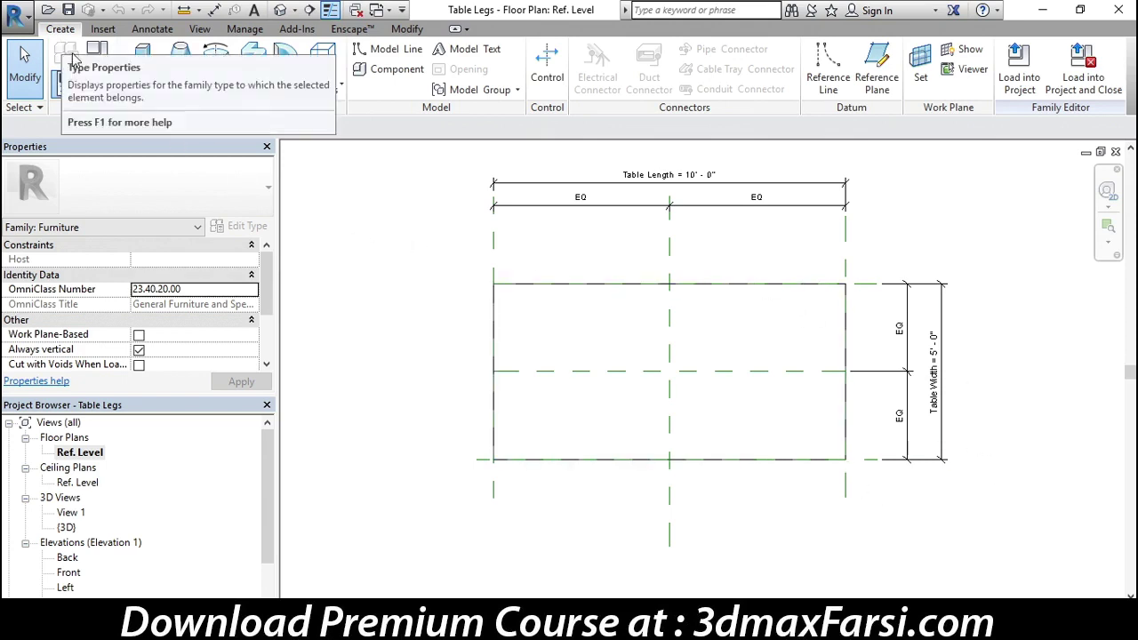
# Draw two horizontal reference planes just inside the top and bottom table edges
pyautogui.click(876, 81)
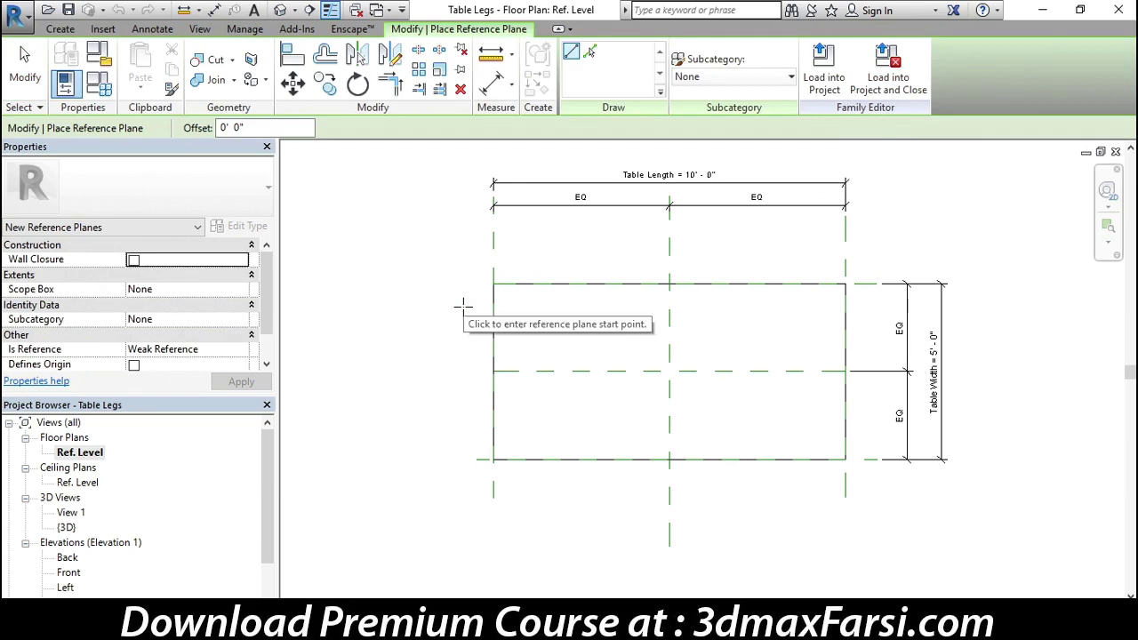
pyautogui.click(475, 303)
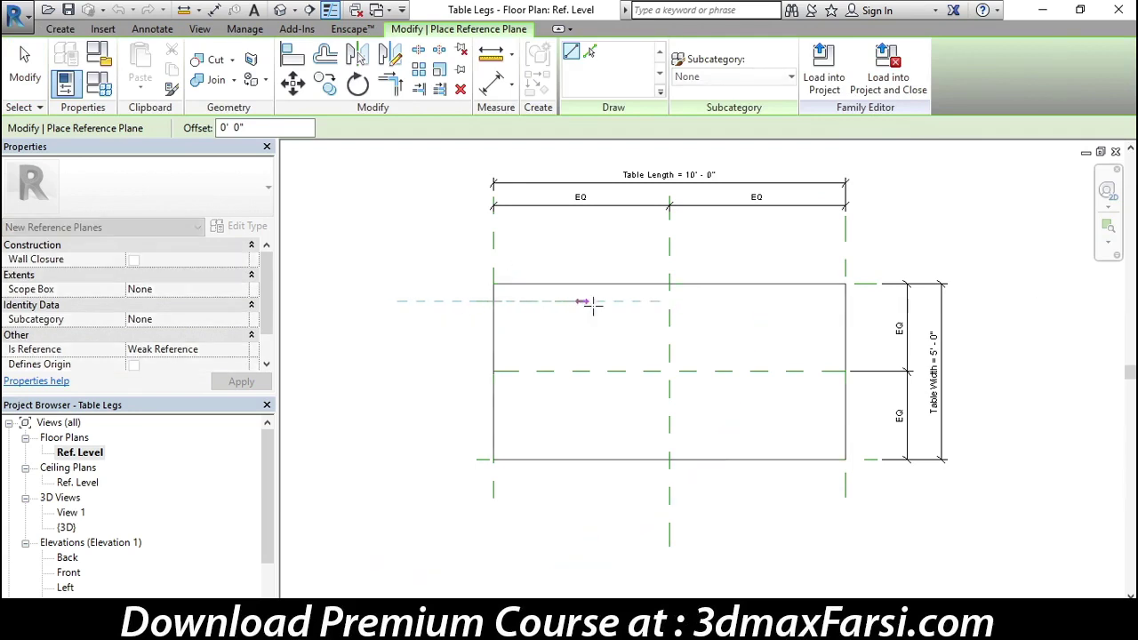
pyautogui.click(877, 302)
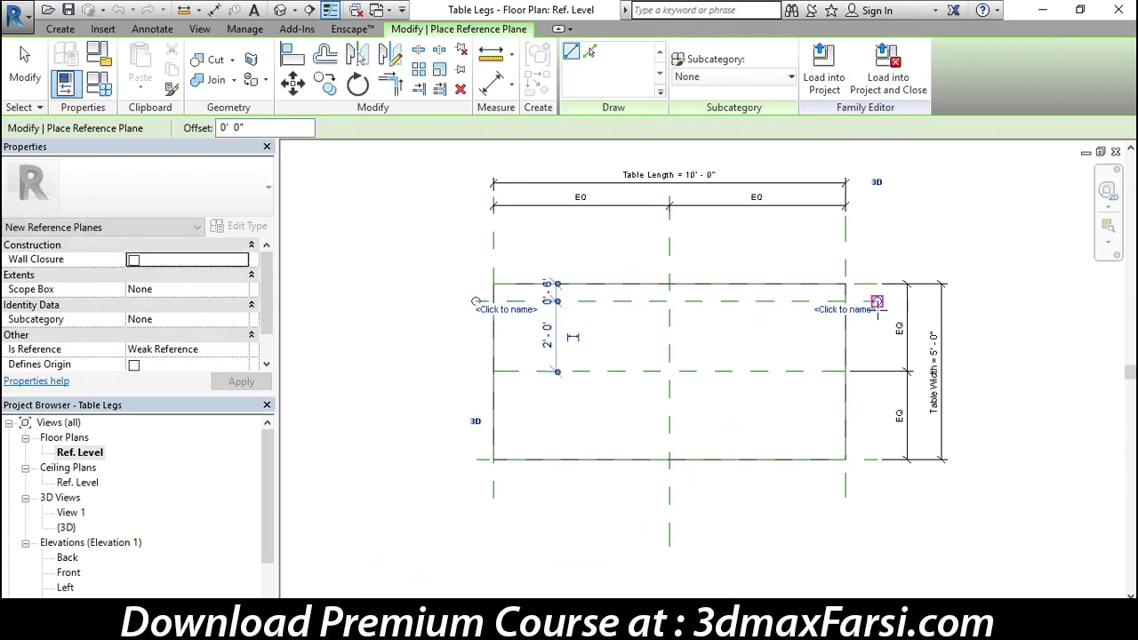
pyautogui.click(476, 441)
pyautogui.click(877, 442)
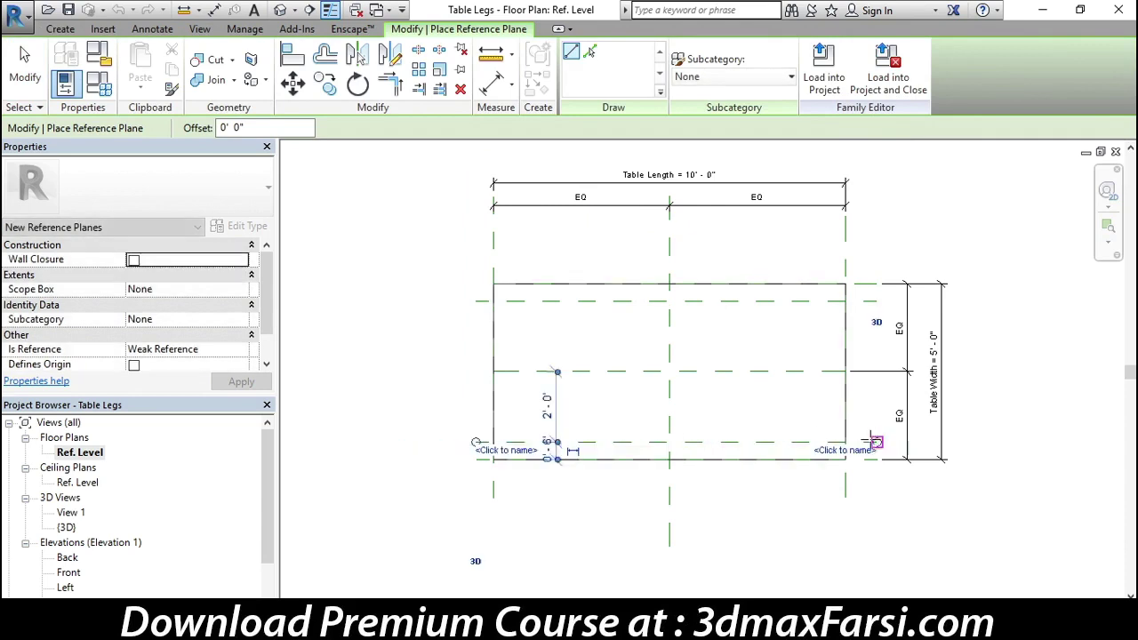
# Draw two vertical reference planes just inside the left and right table edges
pyautogui.click(512, 246)
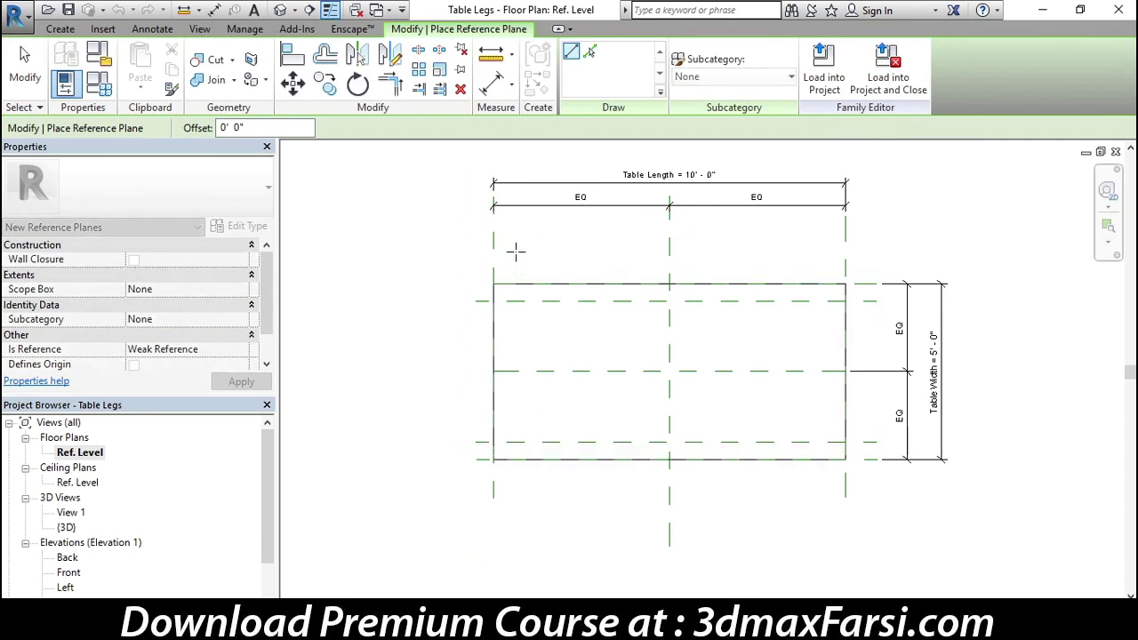
pyautogui.click(512, 495)
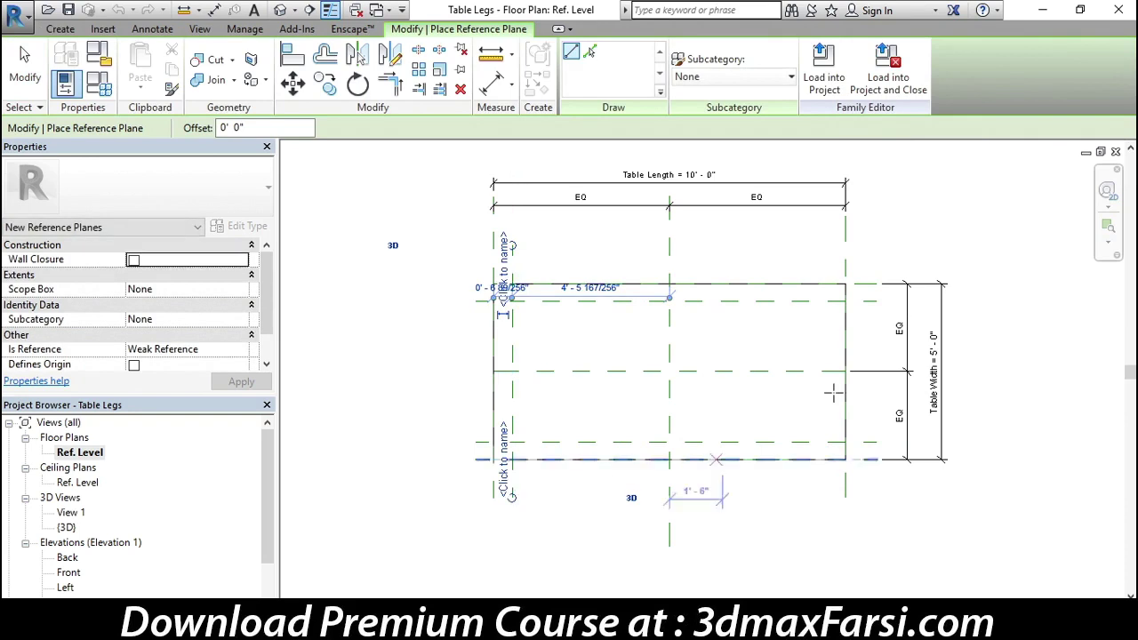
pyautogui.click(822, 254)
pyautogui.click(821, 253)
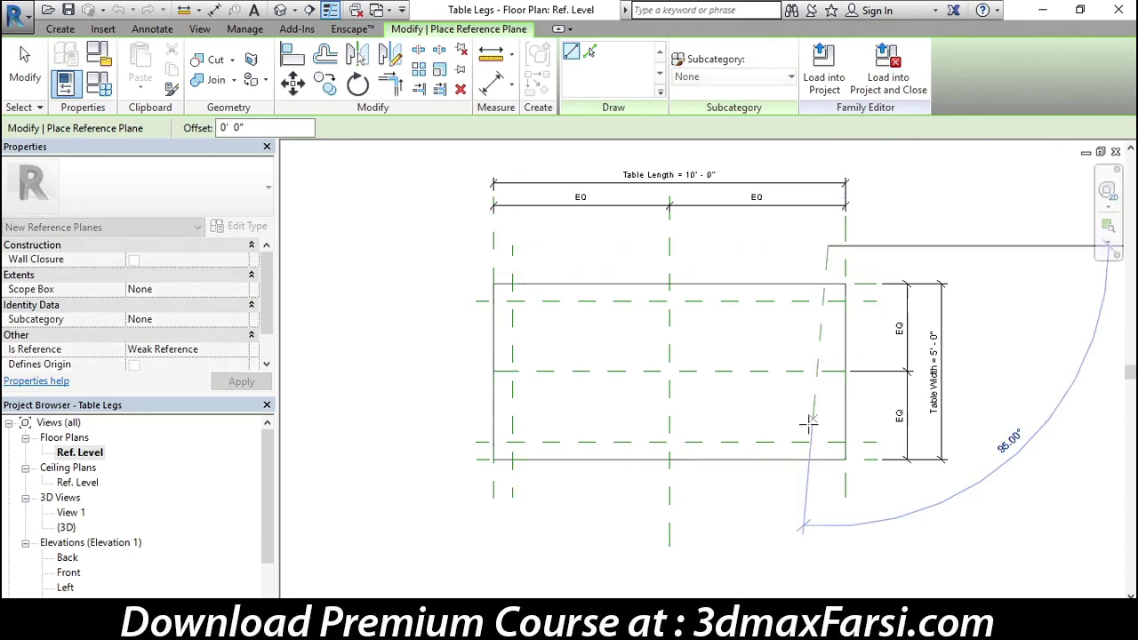
pyautogui.click(827, 499)
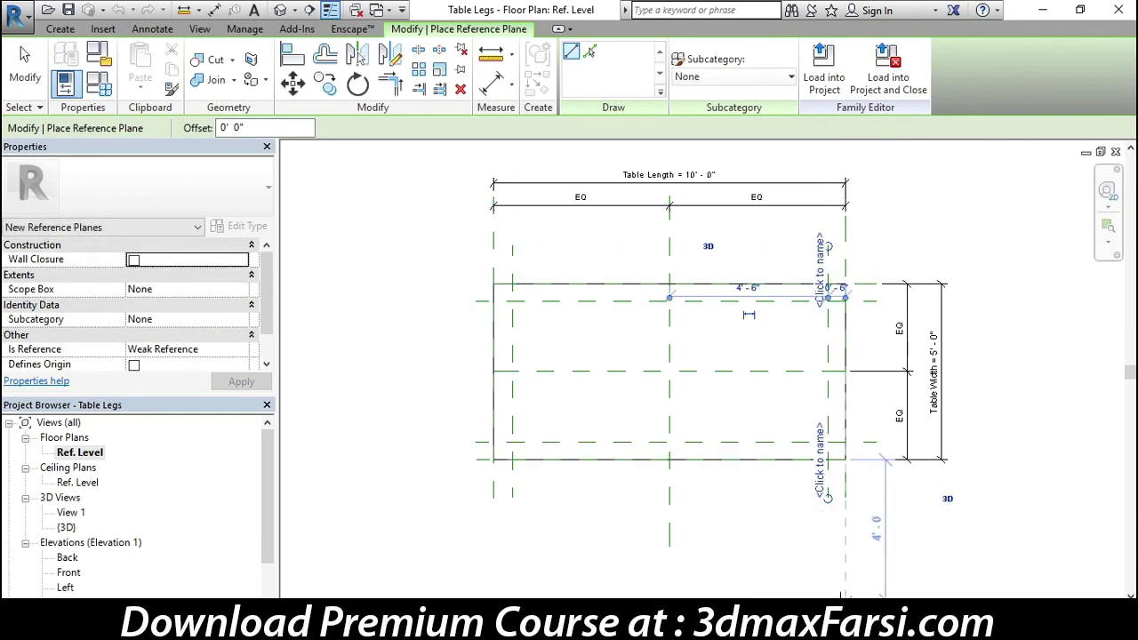
pyautogui.press('Escape')
pyautogui.press('Escape')
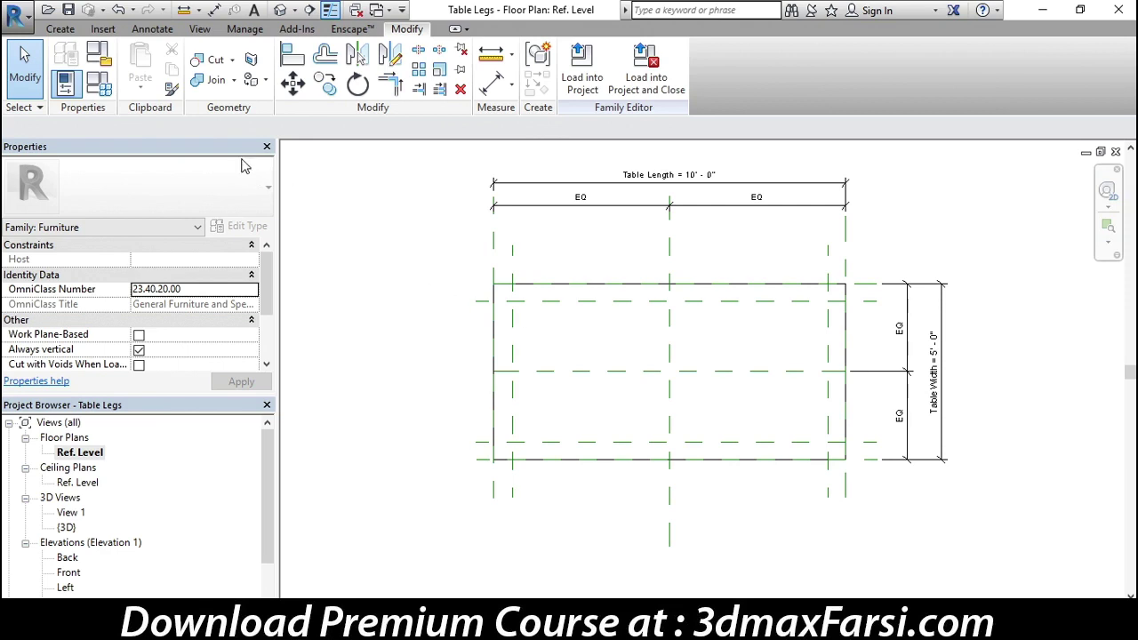
# Add aligned dimensions from the left and right inset planes to their table edges
pyautogui.click(153, 29)
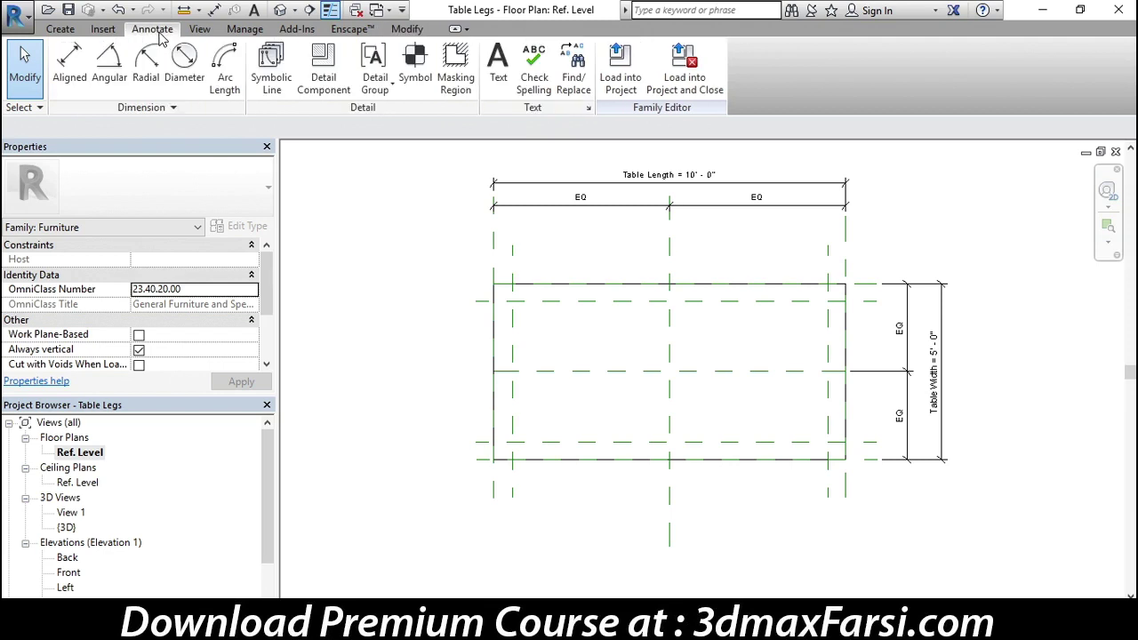
pyautogui.click(69, 89)
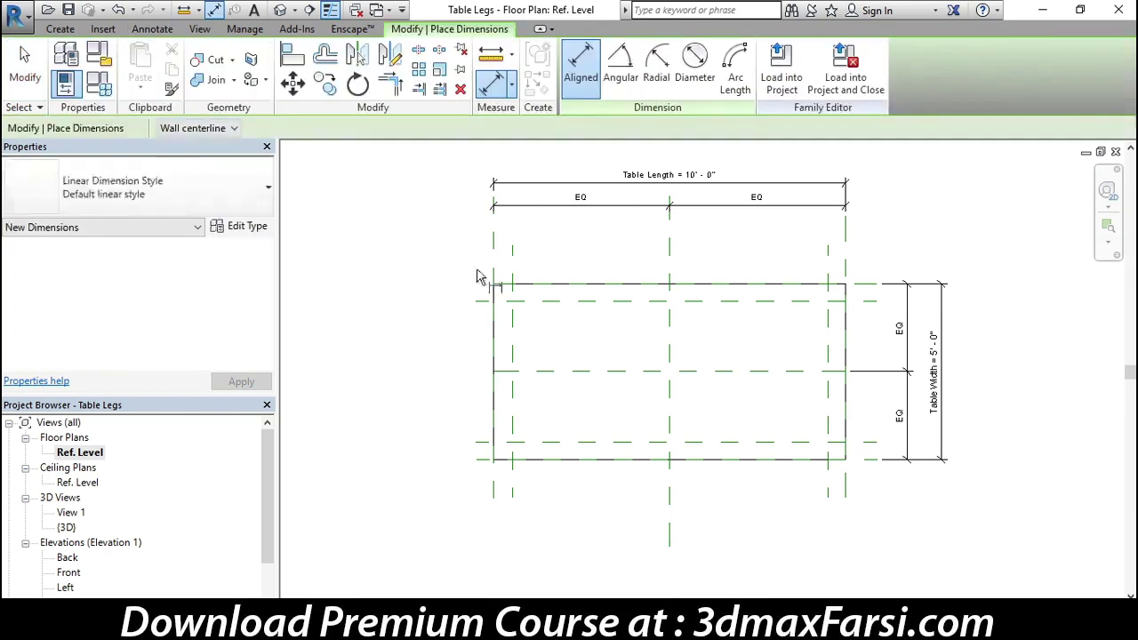
pyautogui.click(511, 279)
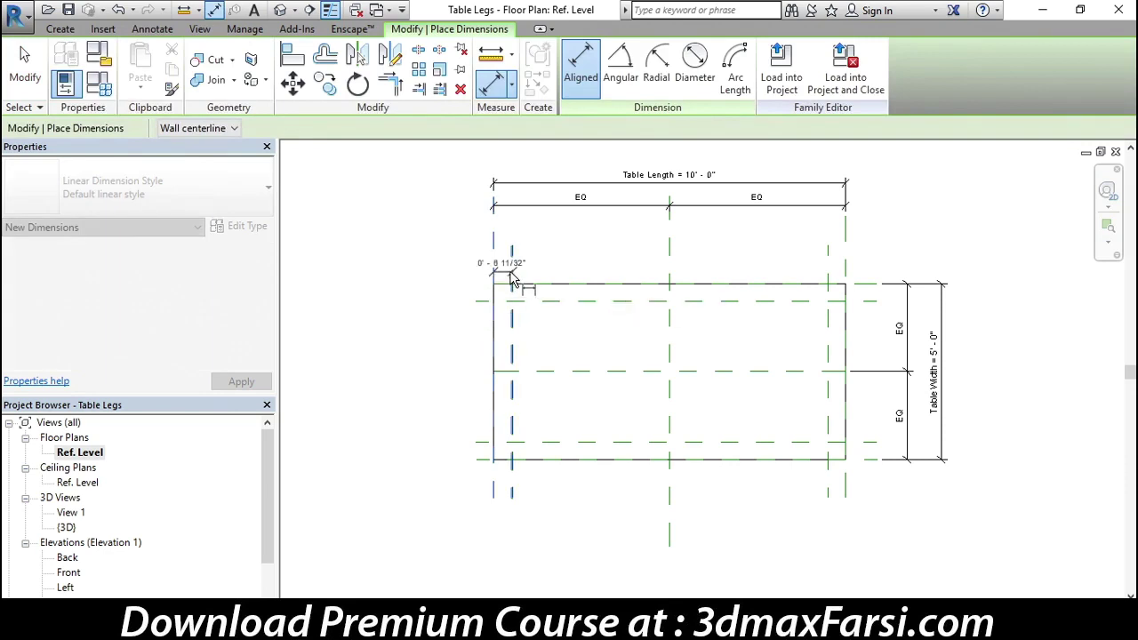
pyautogui.click(565, 264)
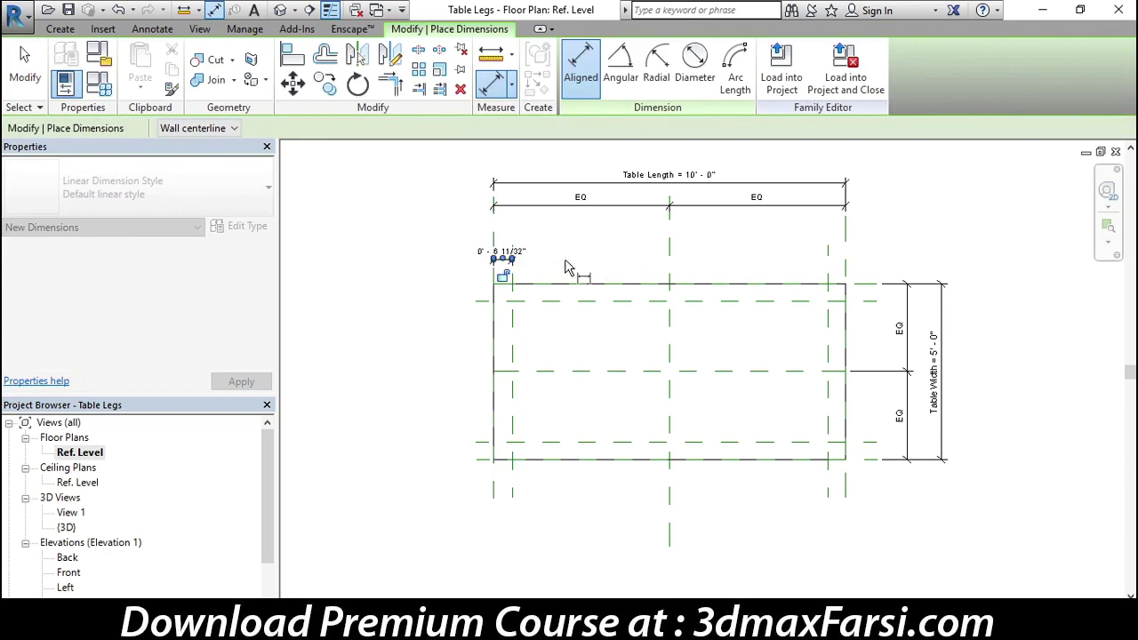
pyautogui.click(844, 279)
pyautogui.click(899, 269)
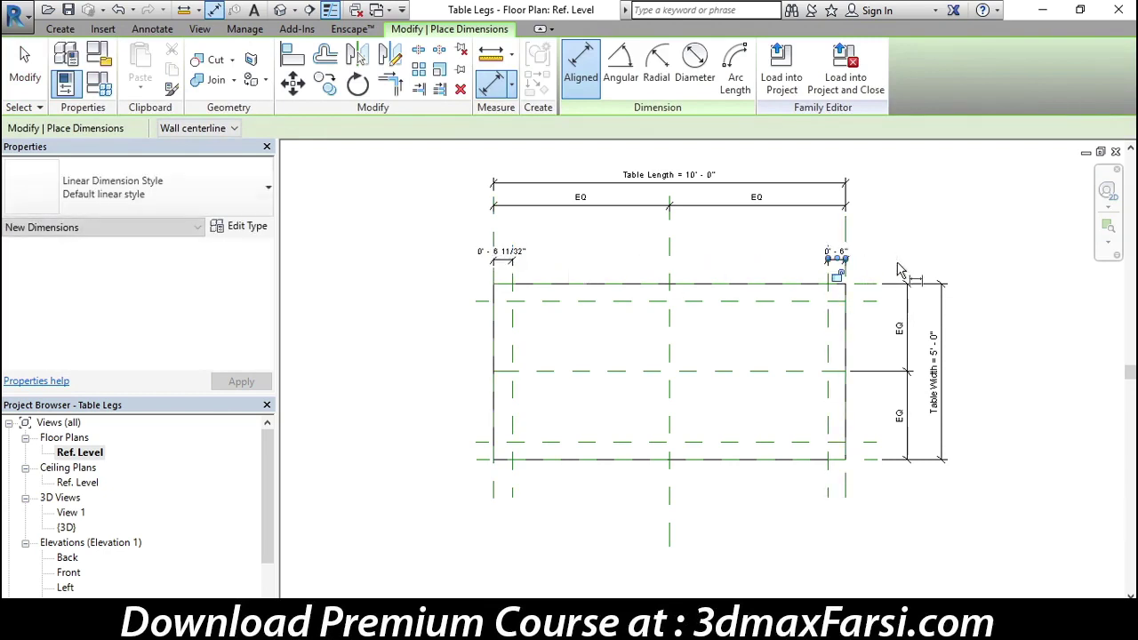
# Dimension the bottom and top inset planes to their edges, each about 0'-6"
pyautogui.click(869, 459)
pyautogui.click(869, 443)
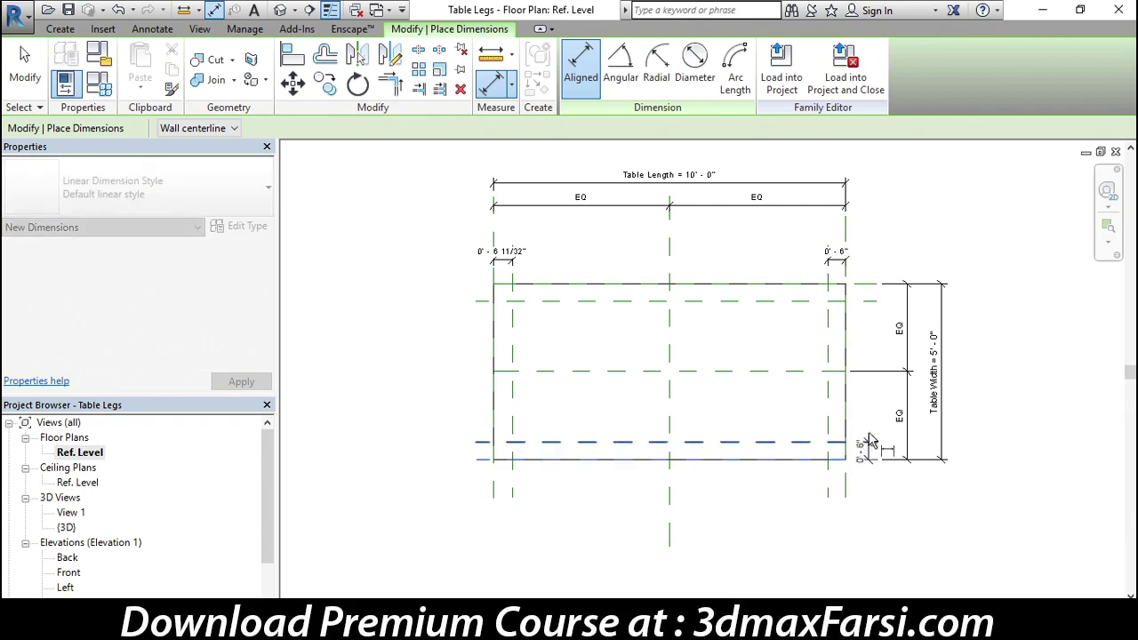
pyautogui.click(867, 410)
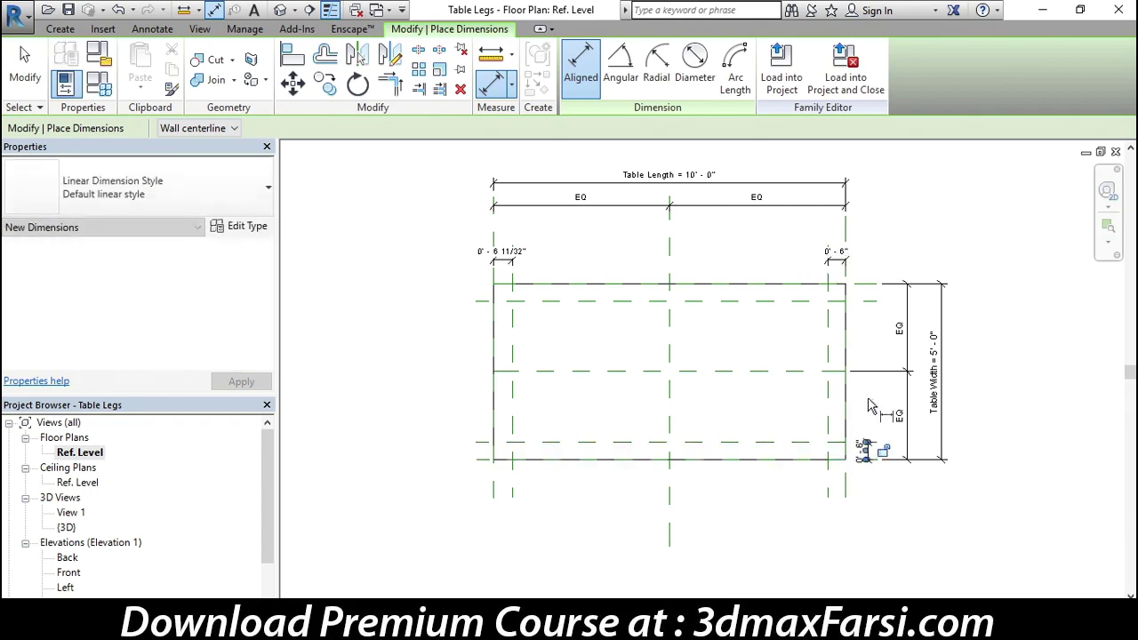
pyautogui.click(869, 285)
pyautogui.click(870, 301)
pyautogui.click(871, 267)
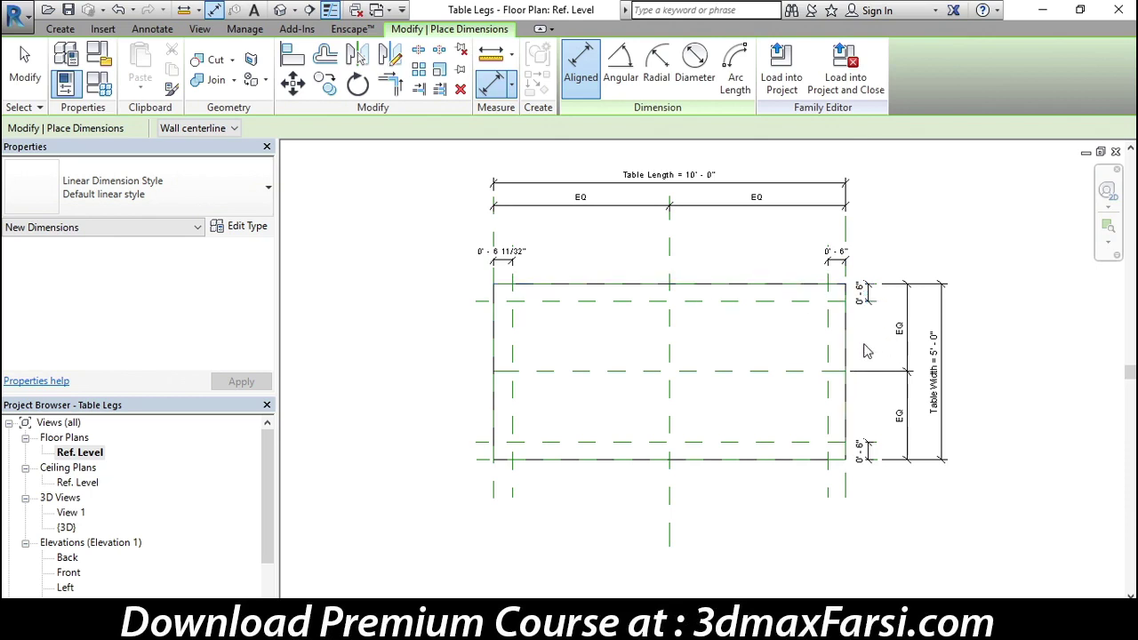
pyautogui.press('Escape')
pyautogui.press('Escape')
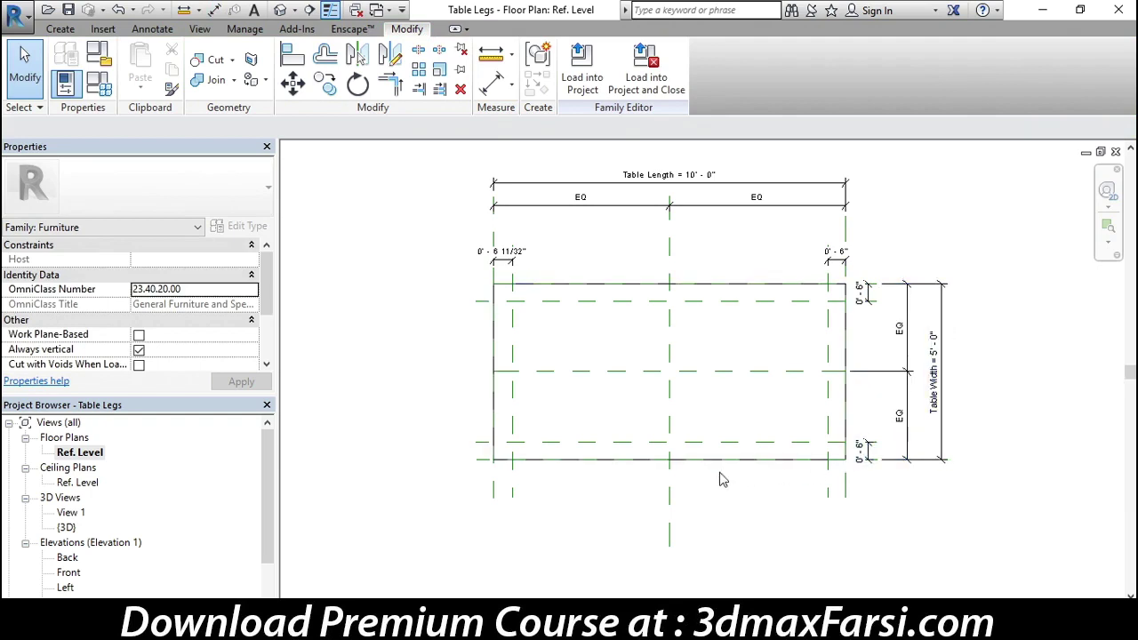
# Set the left inset reference plane to exactly 6" from the table's left edge
pyautogui.click(513, 327)
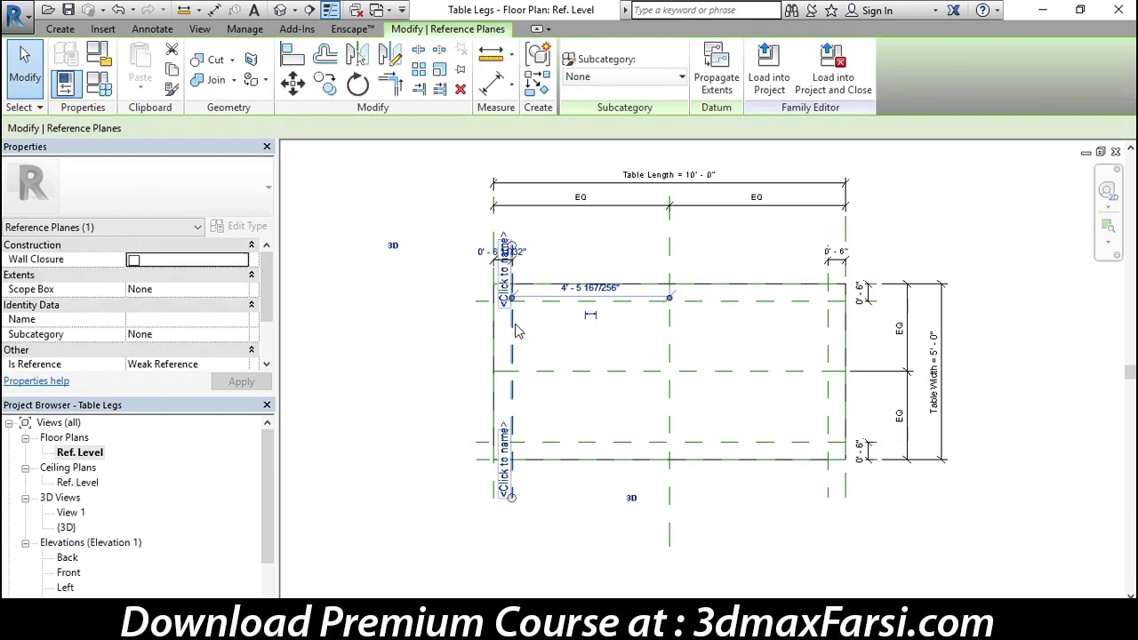
pyautogui.scroll(2, 480, 266)
pyautogui.scroll(2, 484, 260)
pyautogui.scroll(2, 490, 254)
pyautogui.scroll(2, 551, 280)
pyautogui.scroll(1, 622, 305)
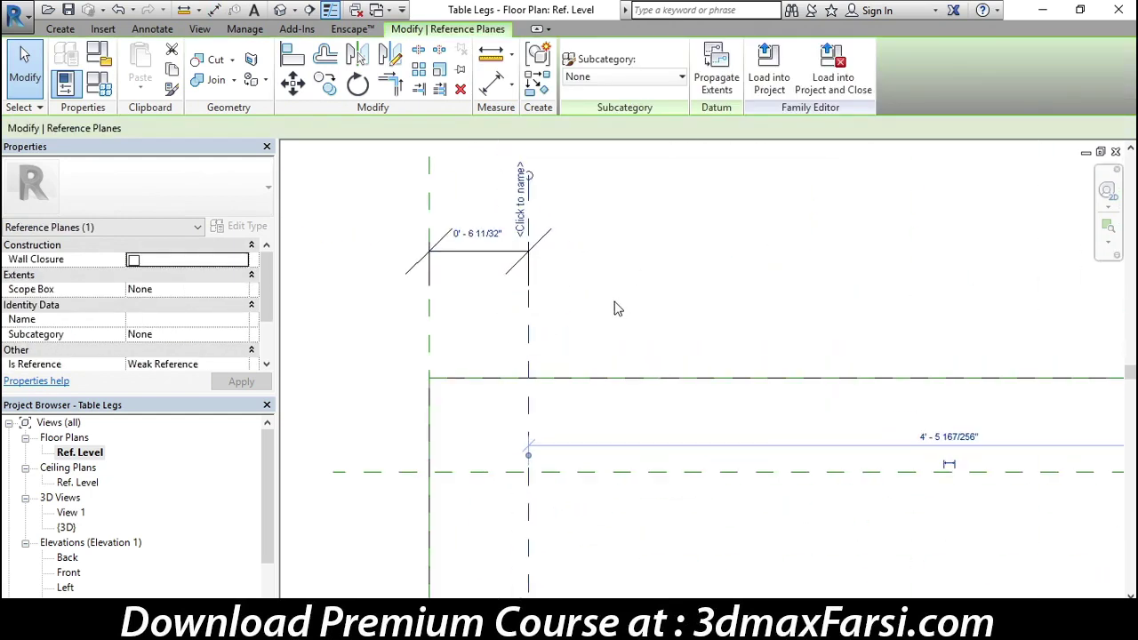
pyautogui.click(487, 234)
pyautogui.click(487, 234)
pyautogui.write('6')
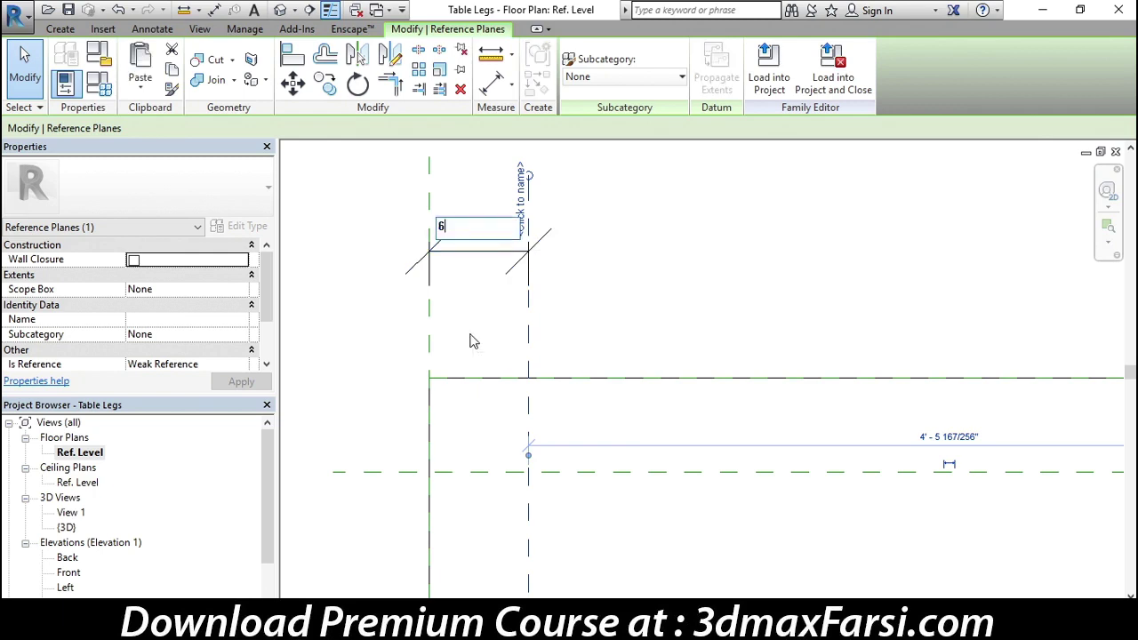
pyautogui.write('"')
pyautogui.press('Return')
pyautogui.click(670, 309)
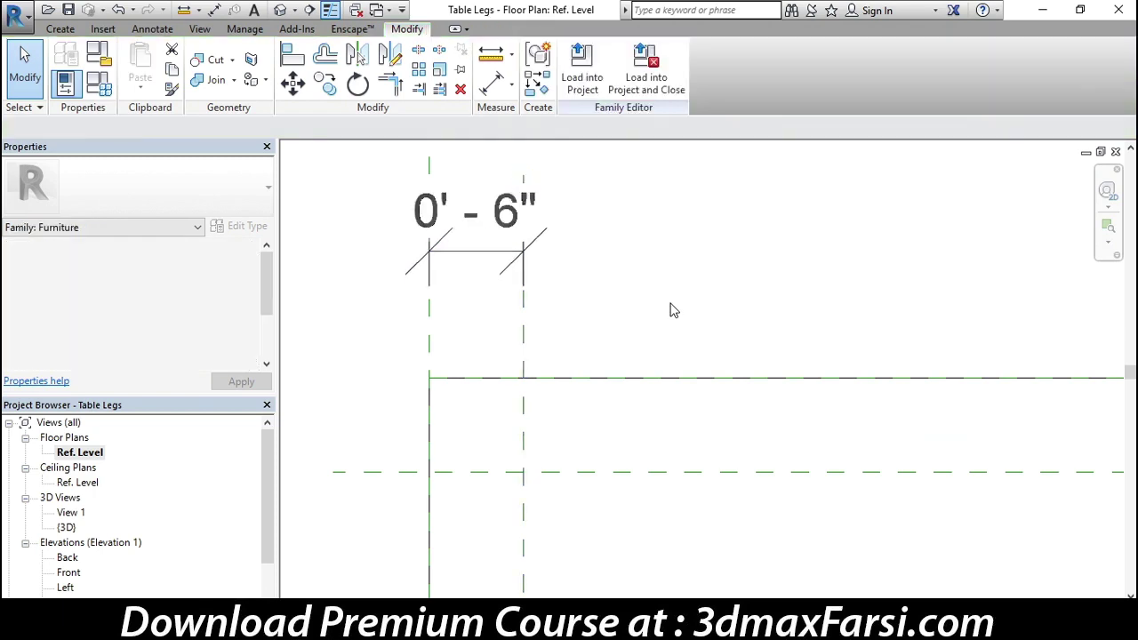
pyautogui.scroll(-4, 516, 287)
pyautogui.scroll(-2, 472, 377)
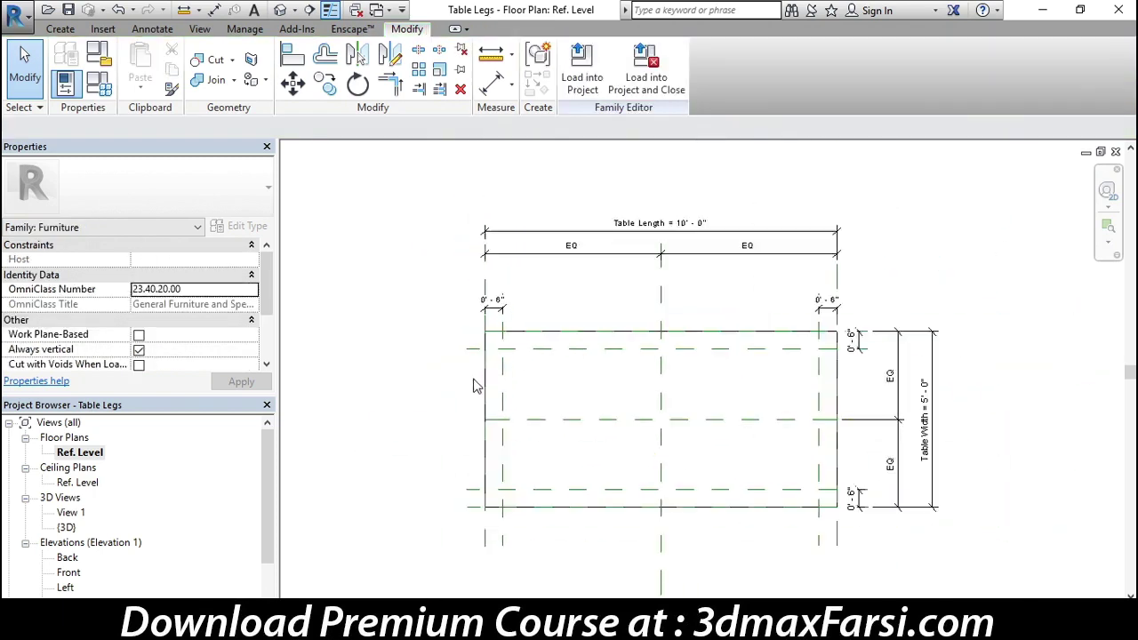
pyautogui.scroll(-1, 467, 391)
pyautogui.scroll(2, 482, 428)
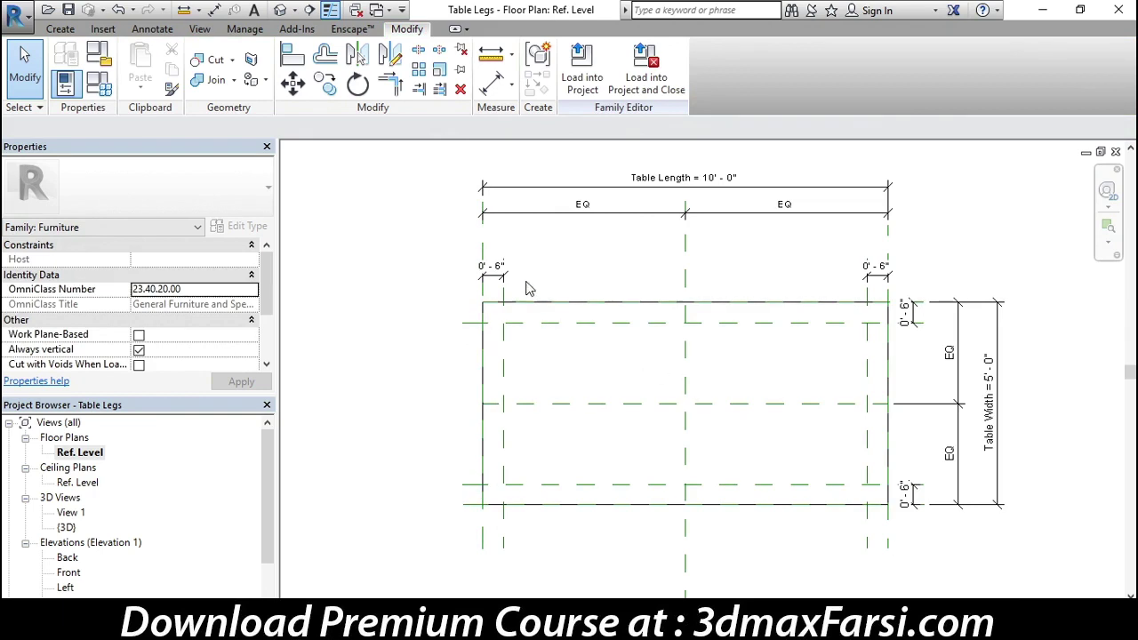
# Commit the right inset reference plane's distance at 6" from the right edge
pyautogui.click(868, 349)
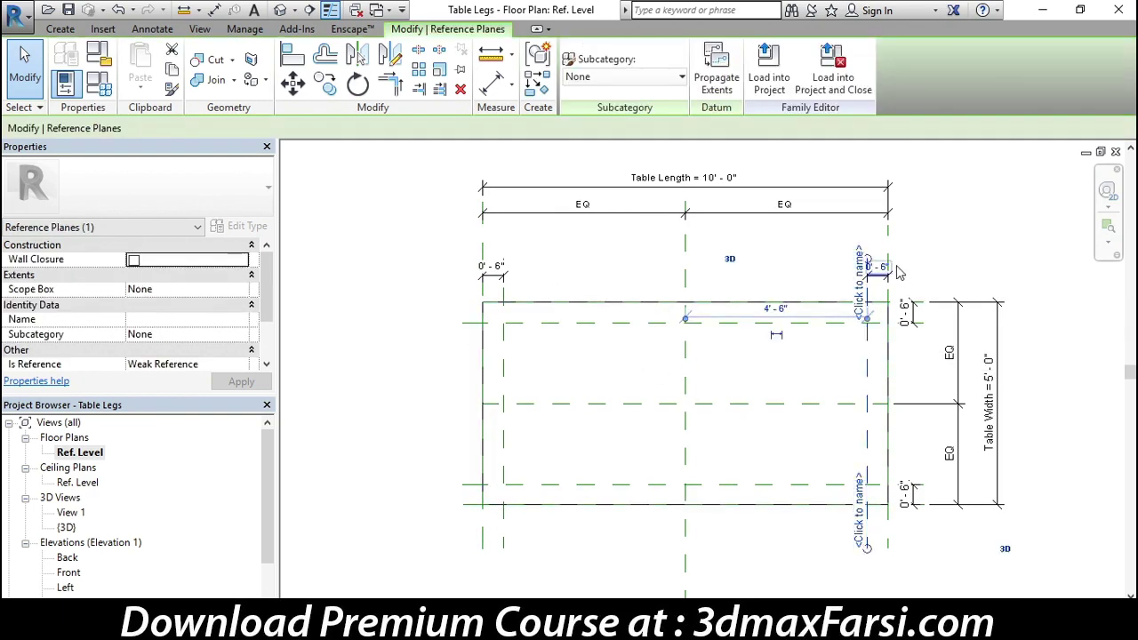
pyautogui.scroll(3, 889, 270)
pyautogui.click(844, 279)
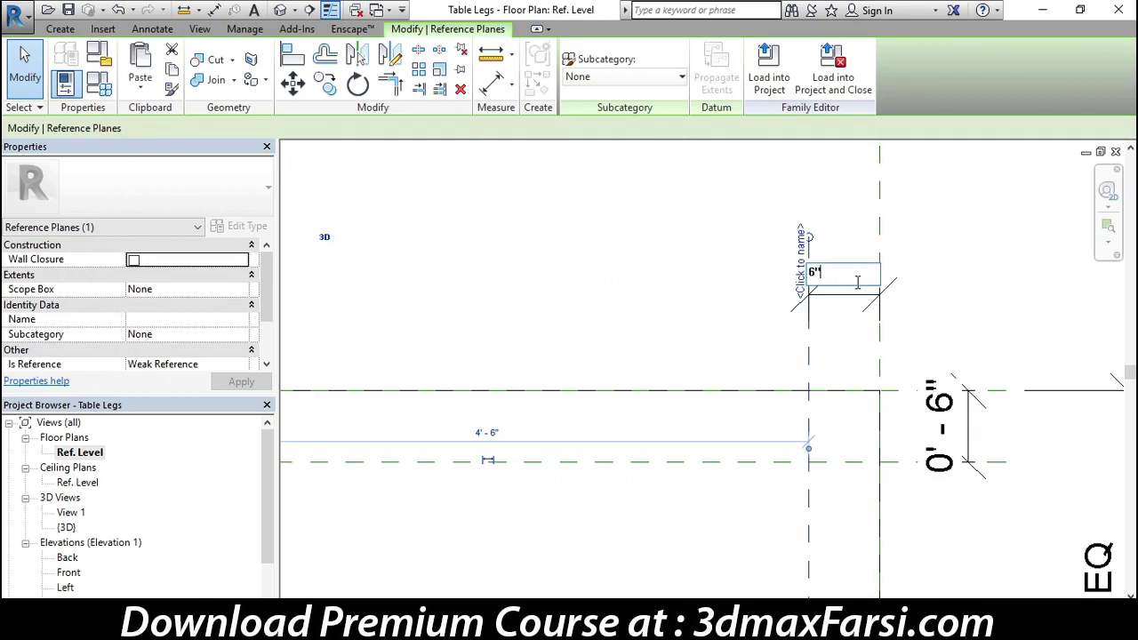
pyautogui.press('Return')
pyautogui.scroll(-2, 737, 311)
pyautogui.click(722, 302)
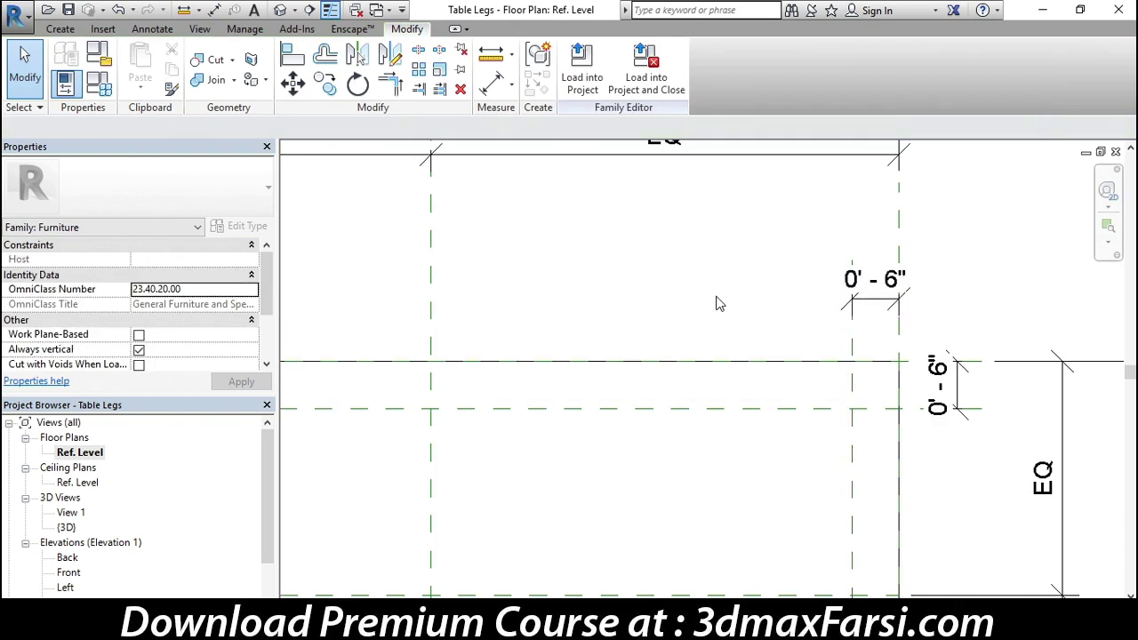
pyautogui.scroll(-3, 722, 299)
pyautogui.scroll(-2, 722, 298)
pyautogui.scroll(1, 605, 298)
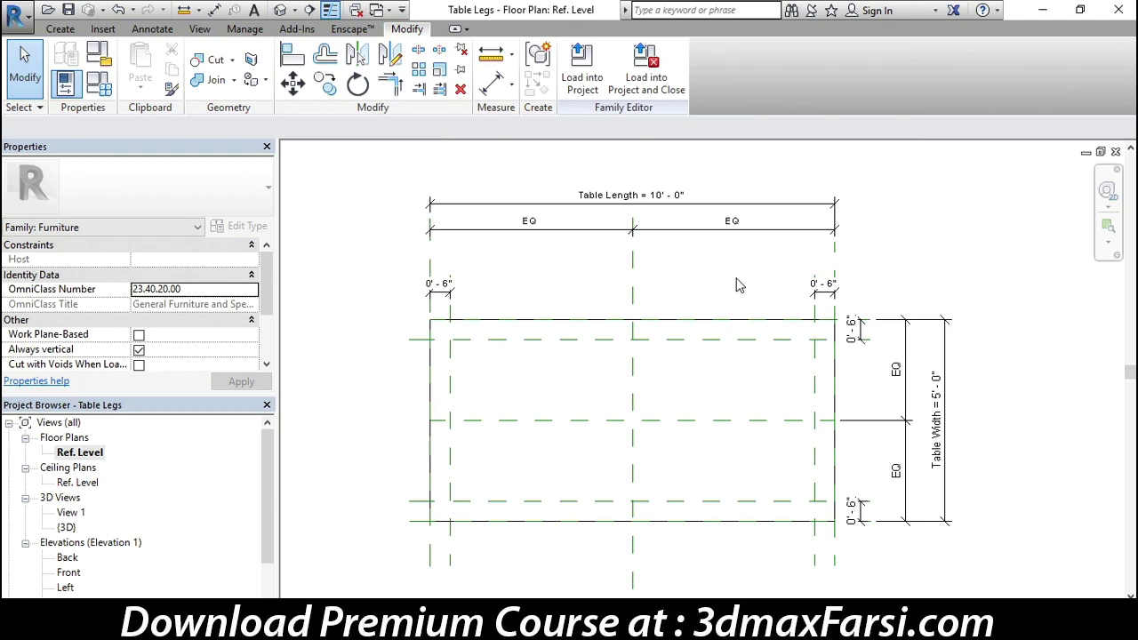
# Label the left 0'-6" dimension with a new Type parameter named Table Leg
pyautogui.click(447, 305)
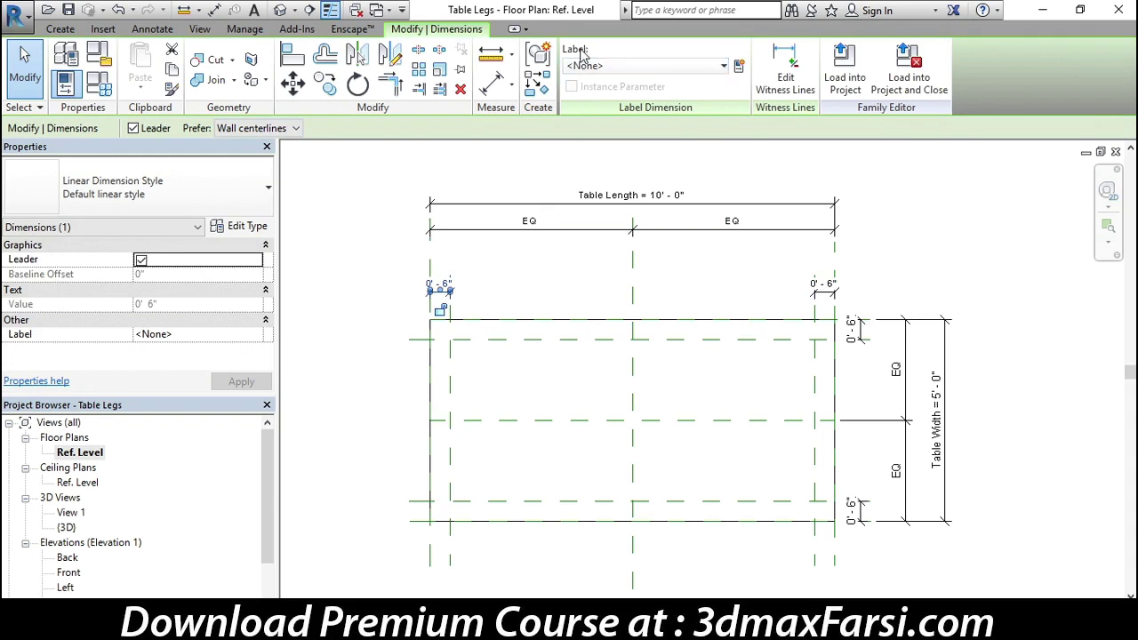
pyautogui.click(739, 67)
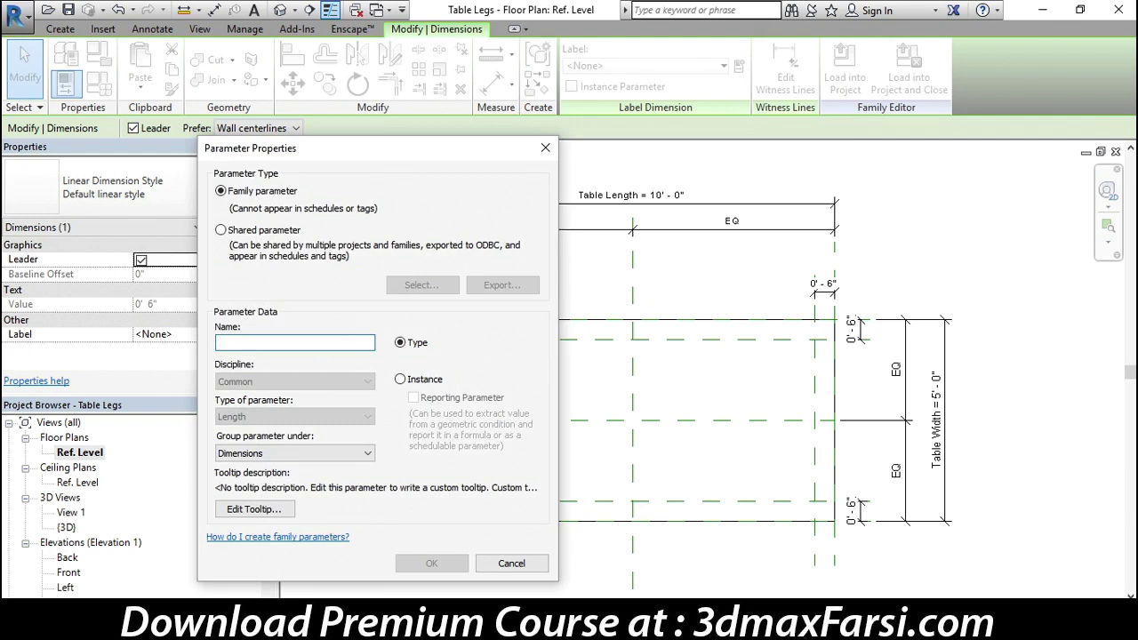
pyautogui.write('Table Leg')
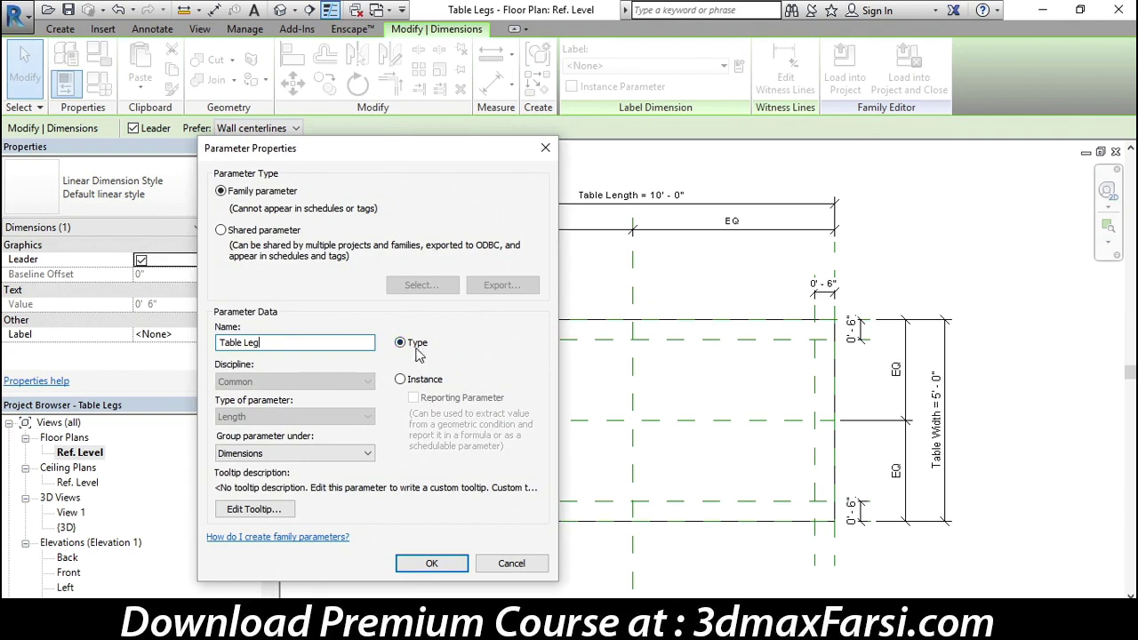
pyautogui.click(441, 563)
pyautogui.click(732, 283)
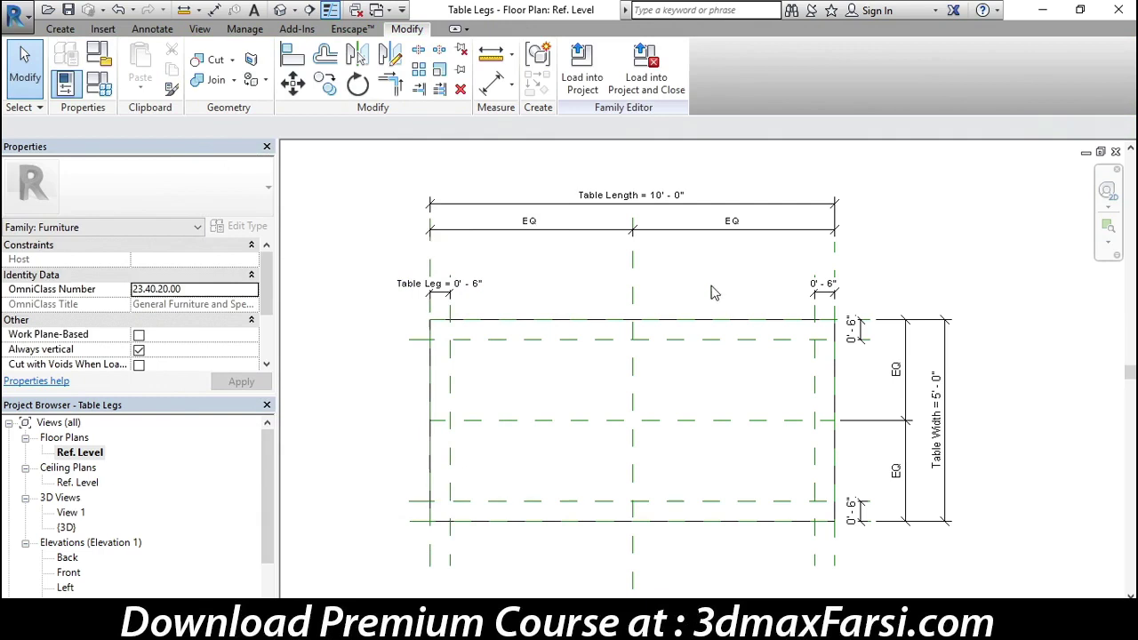
# Assign the Table Leg label to the other three 0'-6" inset dimensions together
pyautogui.click(827, 298)
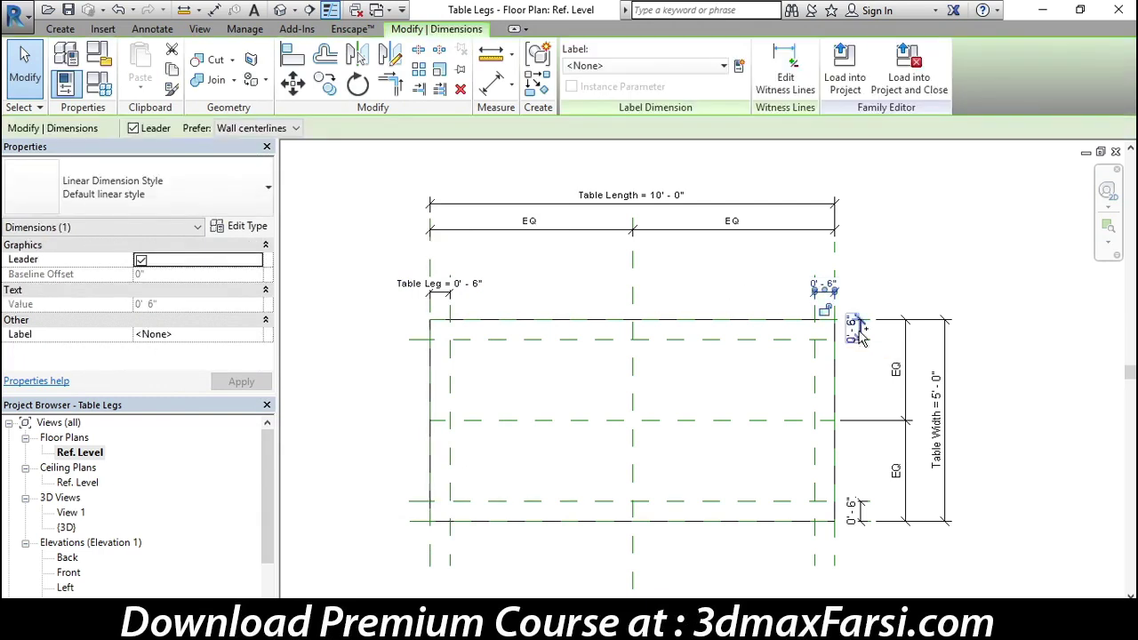
pyautogui.keyDown('ctrl'); pyautogui.click(856, 328); pyautogui.keyUp('ctrl')
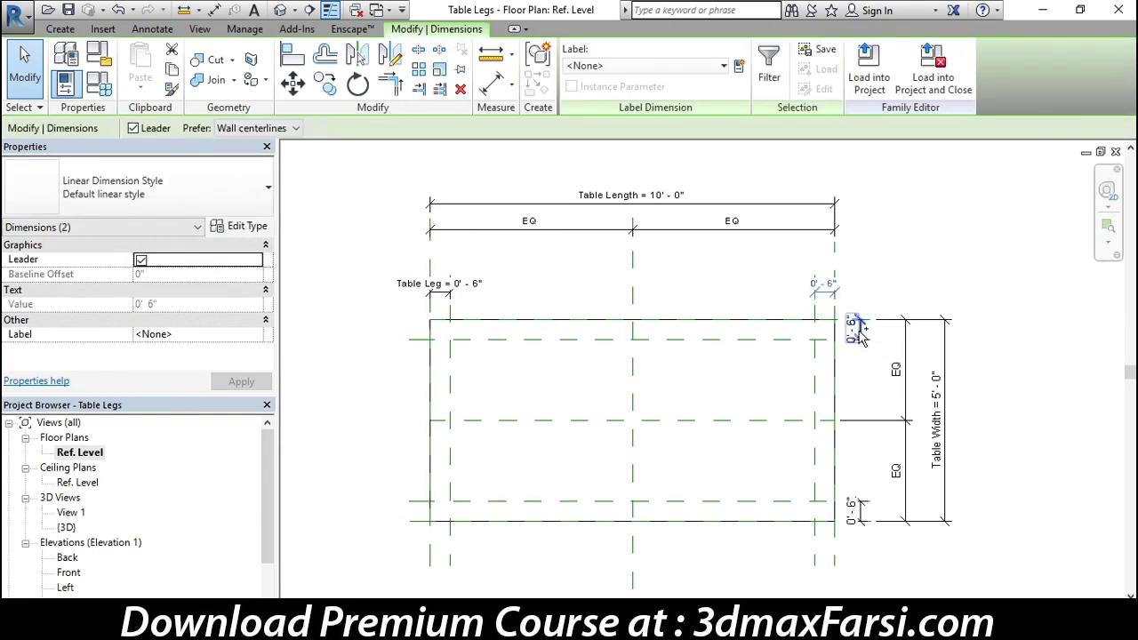
pyautogui.keyDown('ctrl'); pyautogui.click(860, 512); pyautogui.keyUp('ctrl')
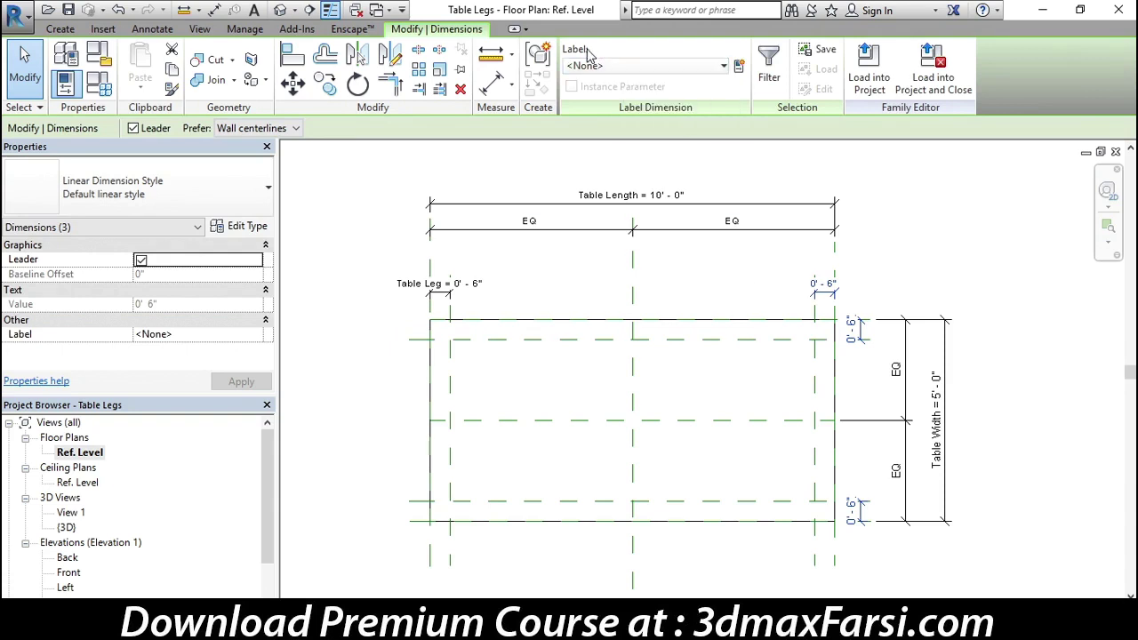
pyautogui.click(647, 72)
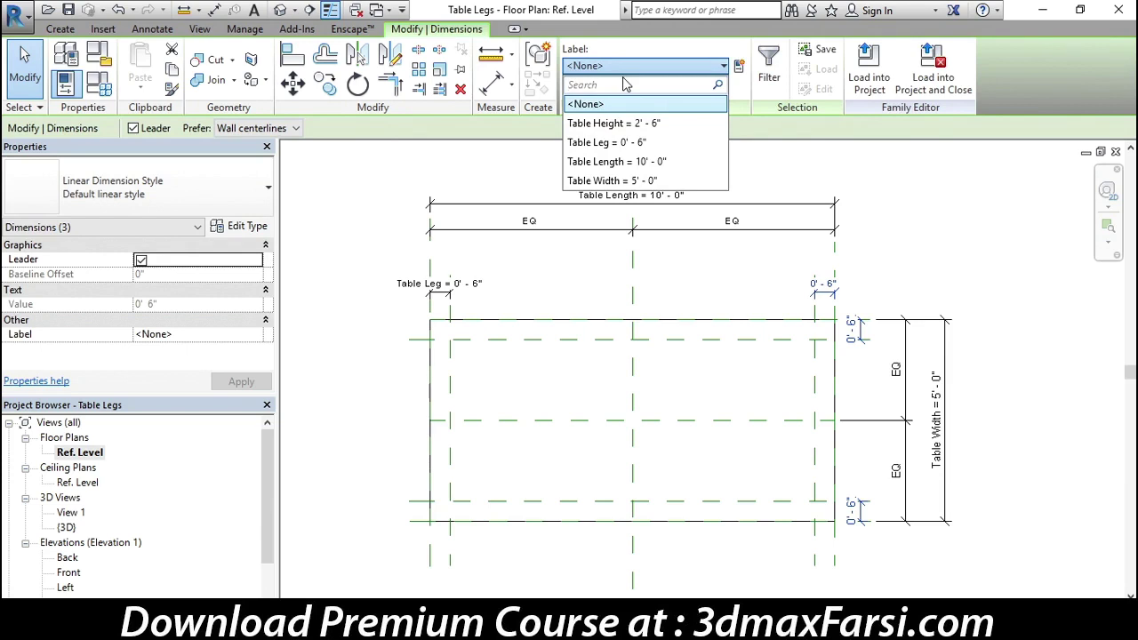
pyautogui.click(625, 142)
pyautogui.click(943, 257)
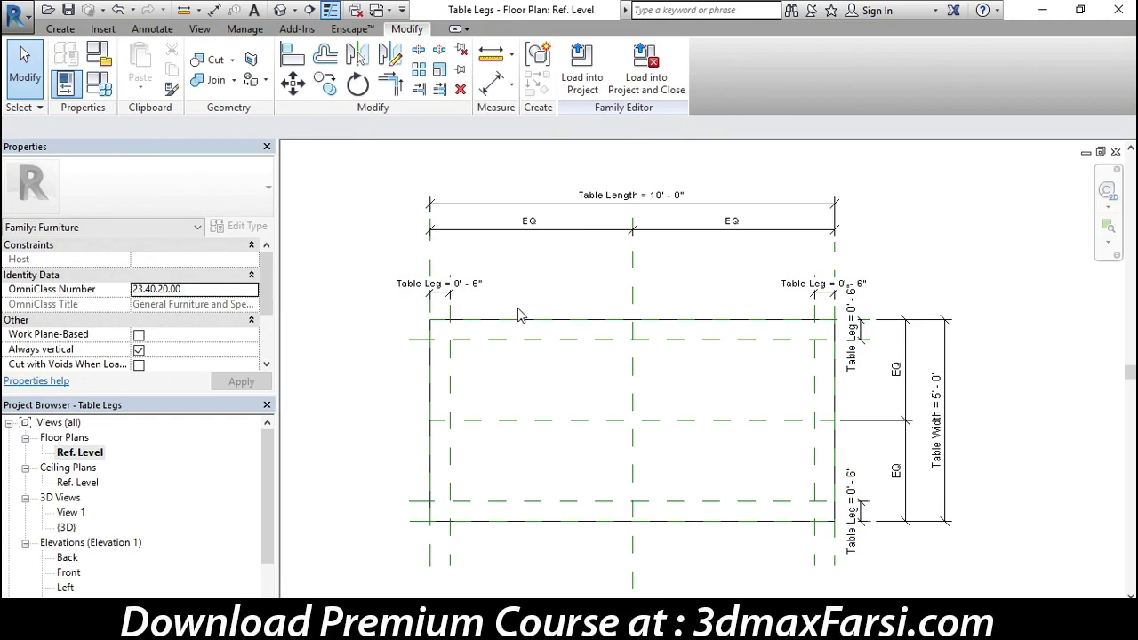
# In Family Types, set Table Leg to 8" and apply it
pyautogui.click(104, 90)
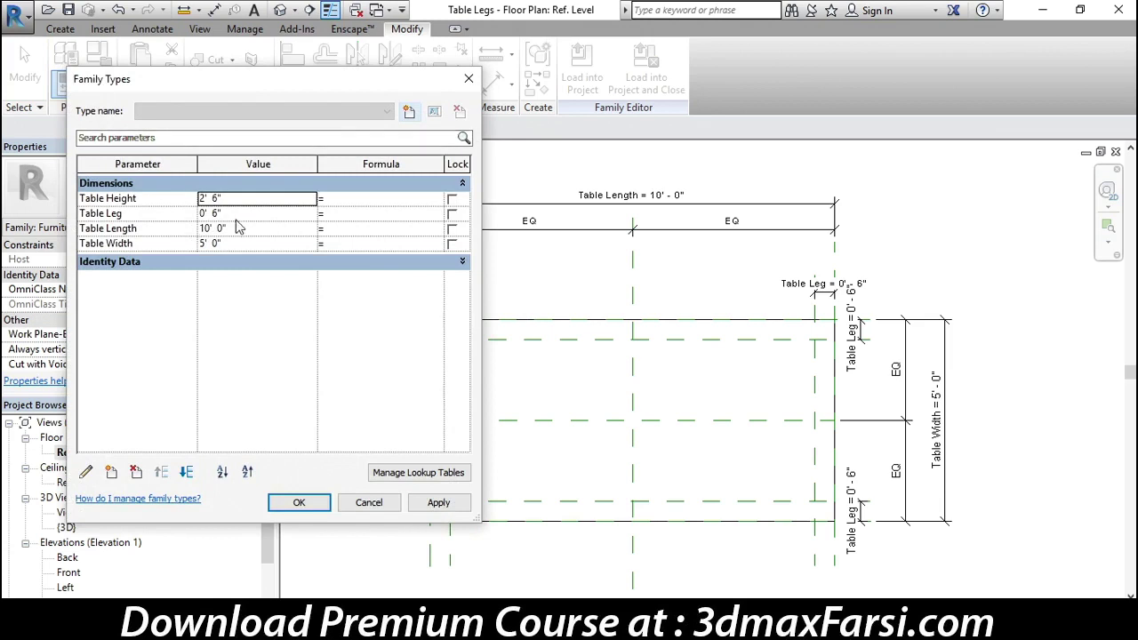
pyautogui.click(241, 215)
pyautogui.write('8"')
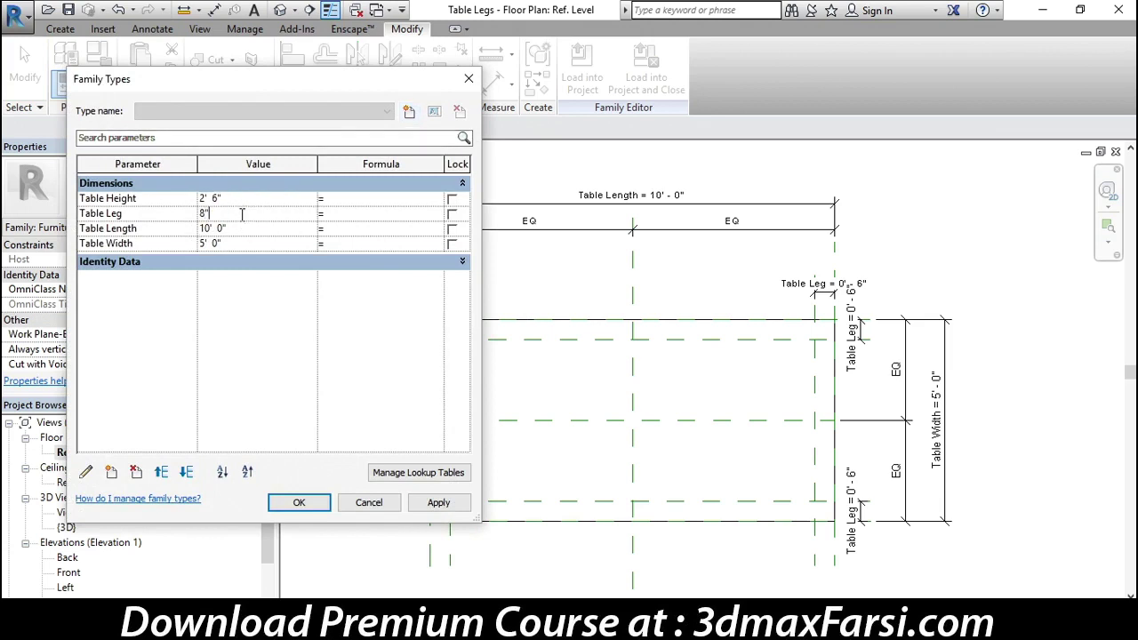
pyautogui.click(434, 504)
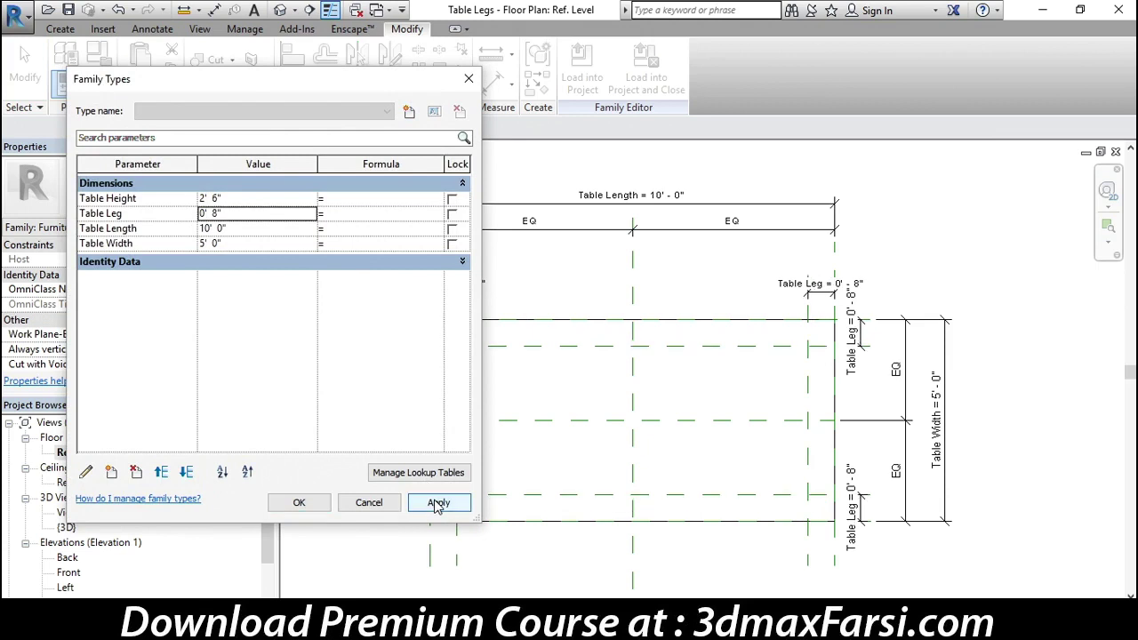
pyautogui.moveTo(322, 78)
pyautogui.mouseDown()
pyautogui.moveTo(859, 112)
pyautogui.moveTo(911, 93)
pyautogui.mouseUp()
# Flex Table Leg to 4 and apply to check the insets follow
pyautogui.click(826, 223)
pyautogui.write('4')
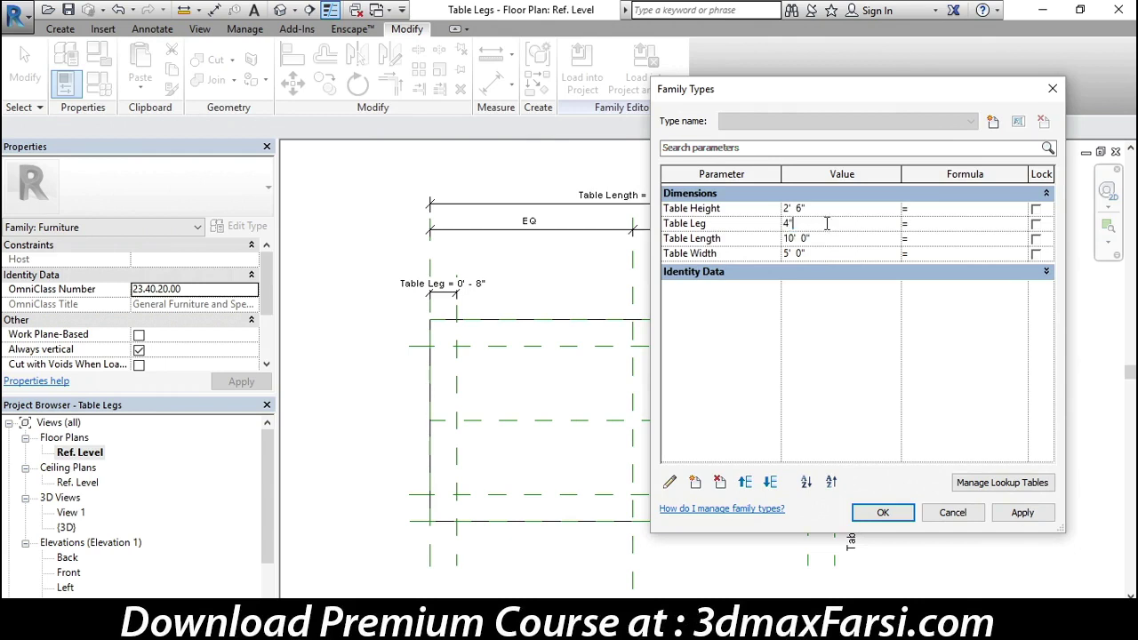
pyautogui.click(1031, 517)
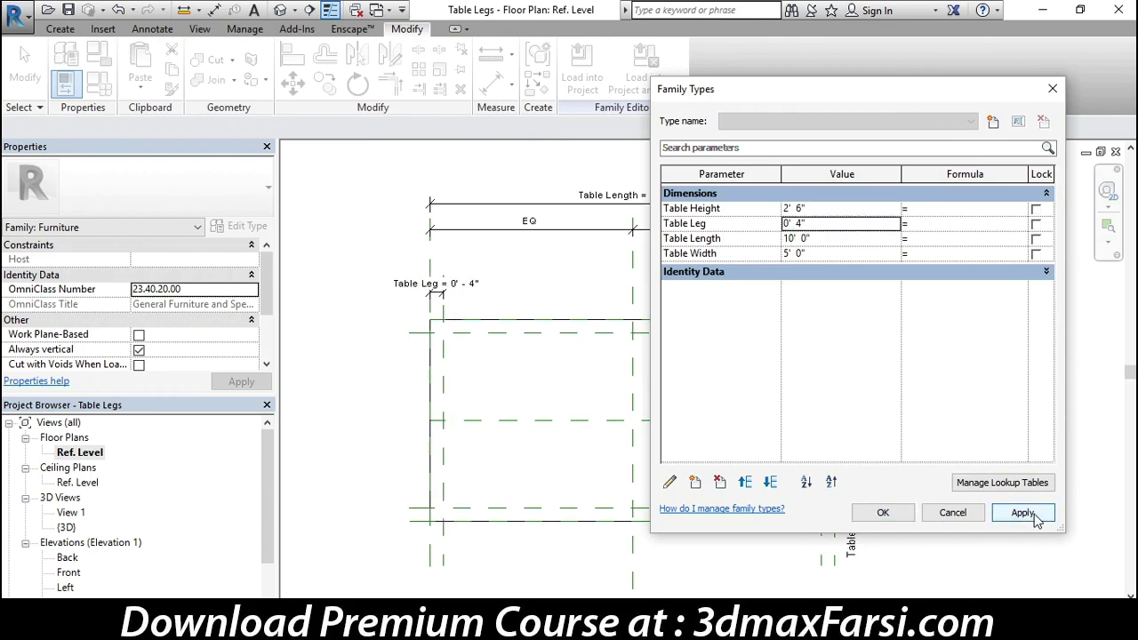
pyautogui.moveTo(898, 97); pyautogui.dragTo(518, 100)
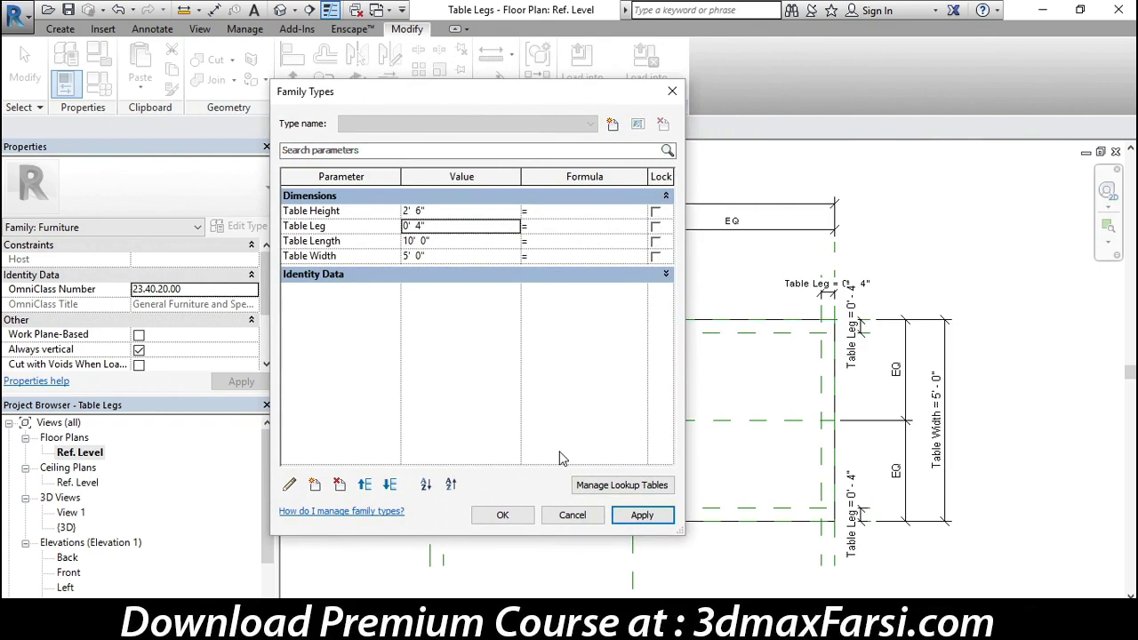
# Return Table Leg to 8", apply, and accept the Family Types values
pyautogui.click(447, 226)
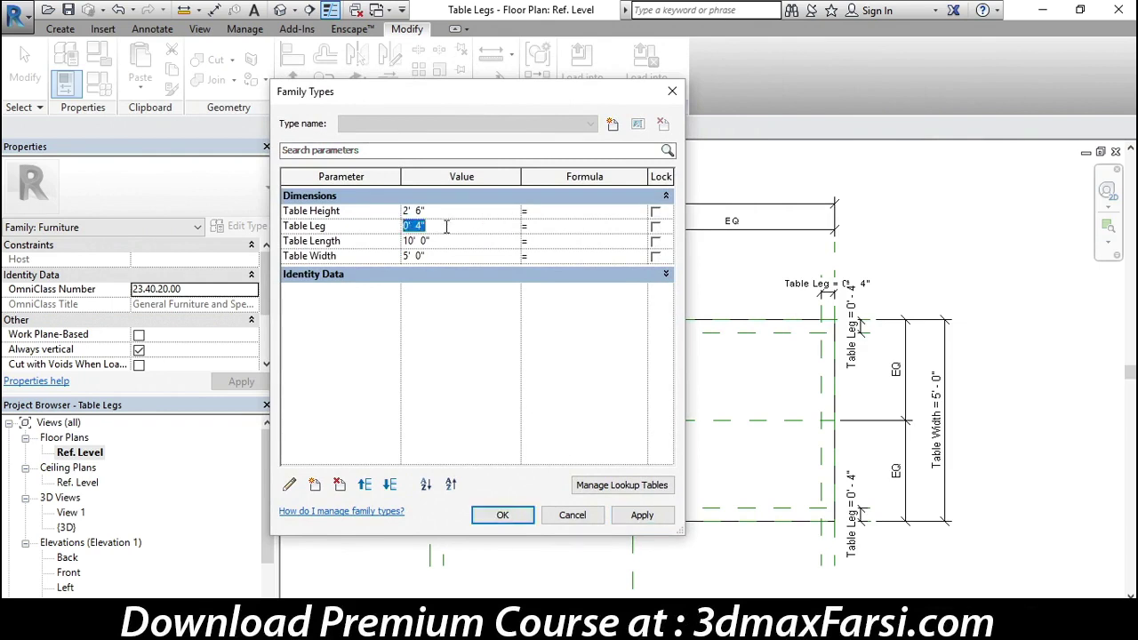
pyautogui.write('8"')
pyautogui.click(642, 518)
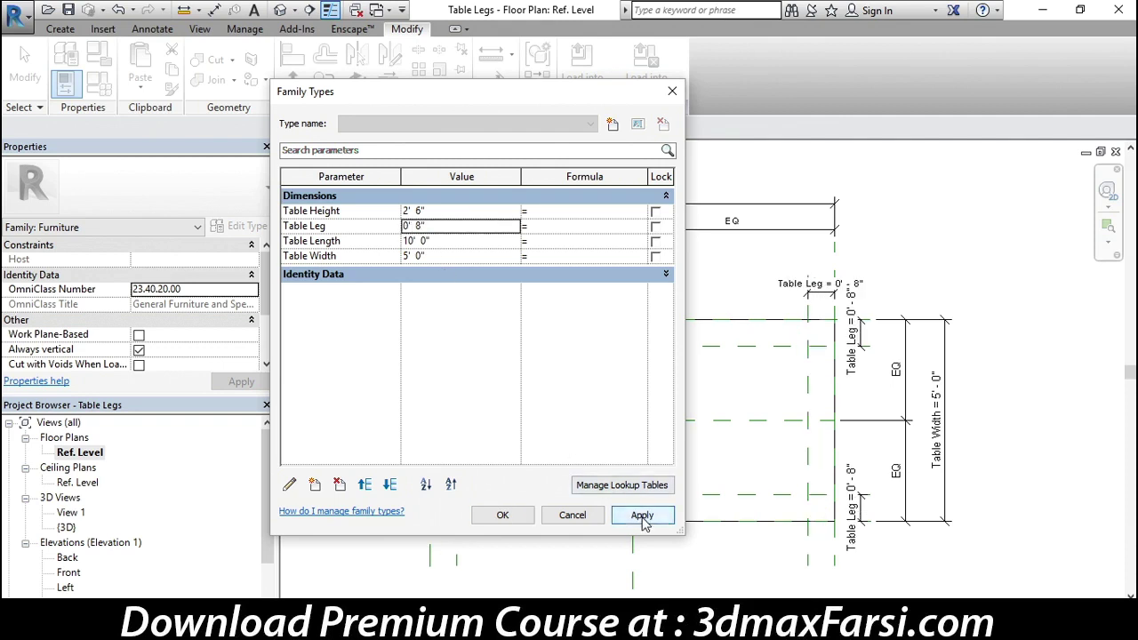
pyautogui.click(502, 516)
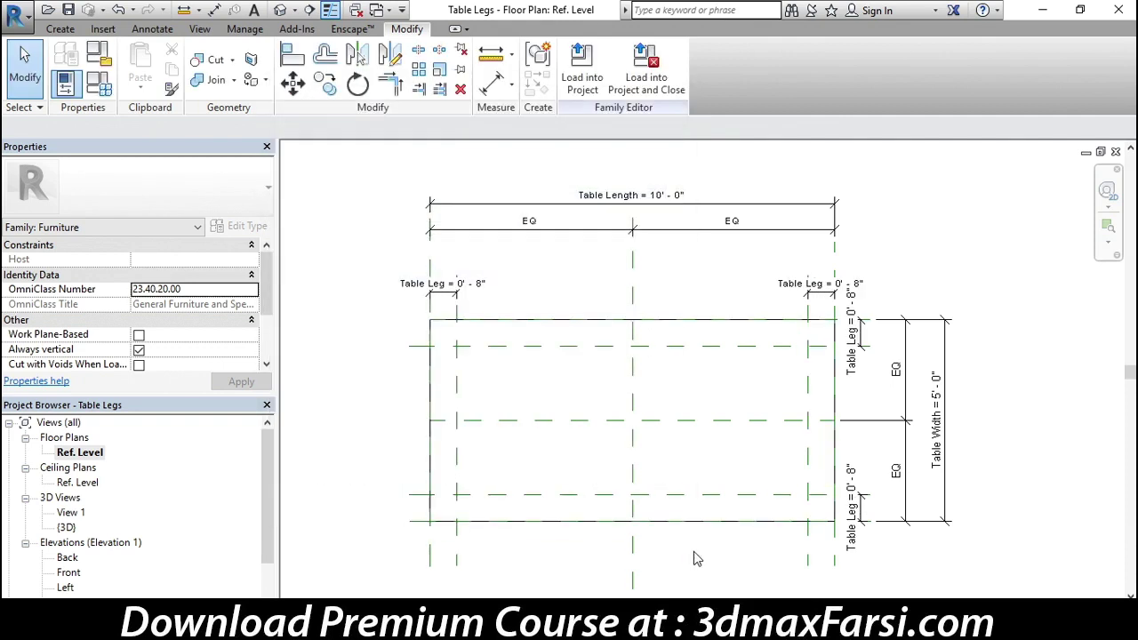